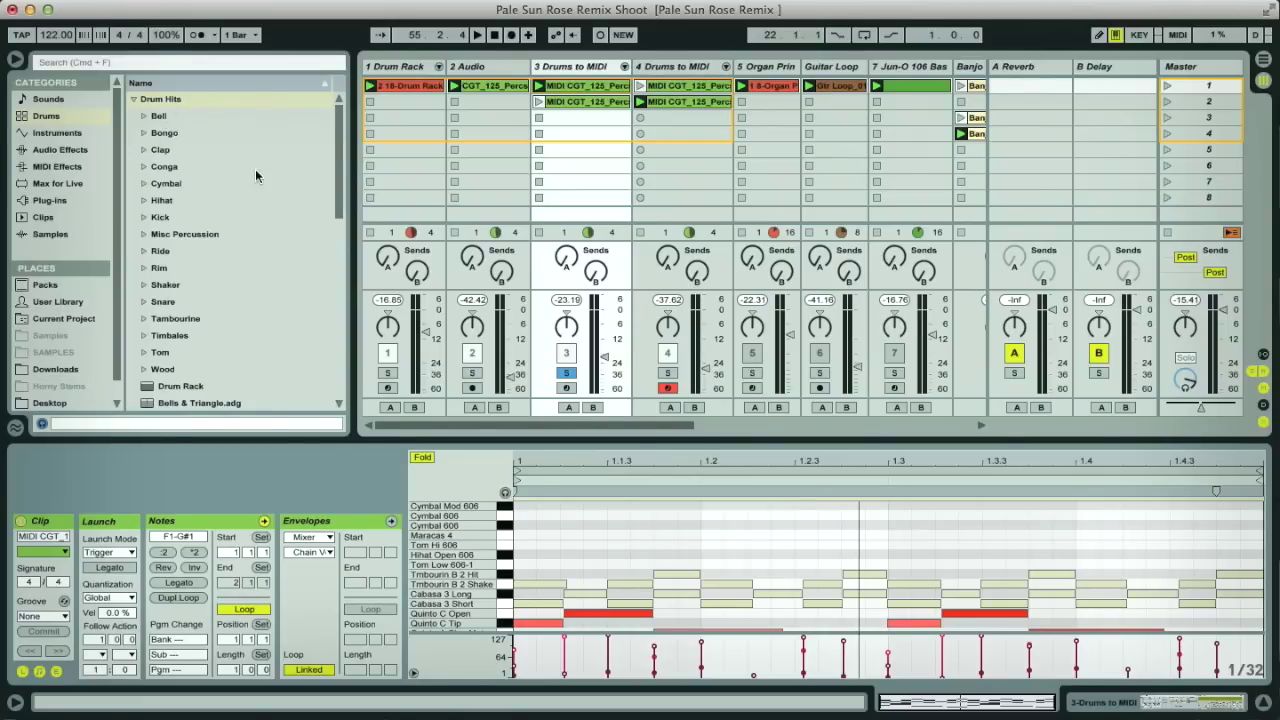
Play the set and examine the Tambourine and Cabasa notes of the first Drums to MIDI clip in an enlarged note editor.
left_click(560, 68)
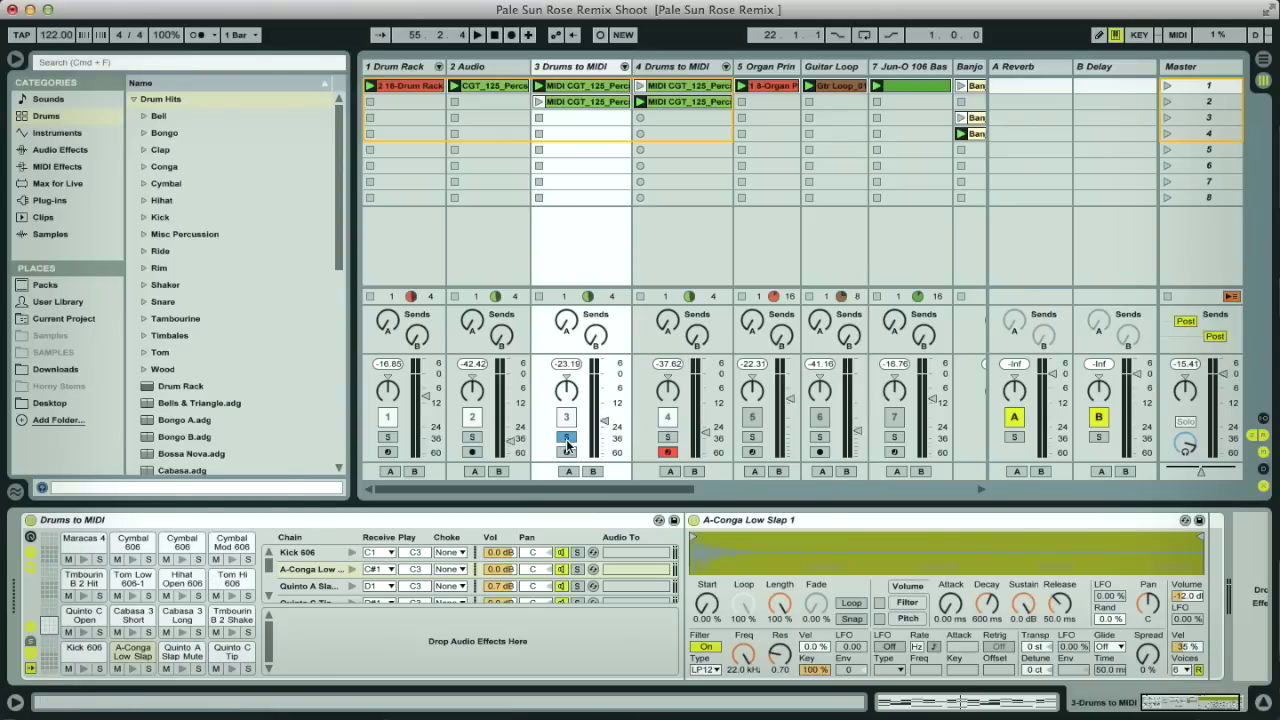
key("space")
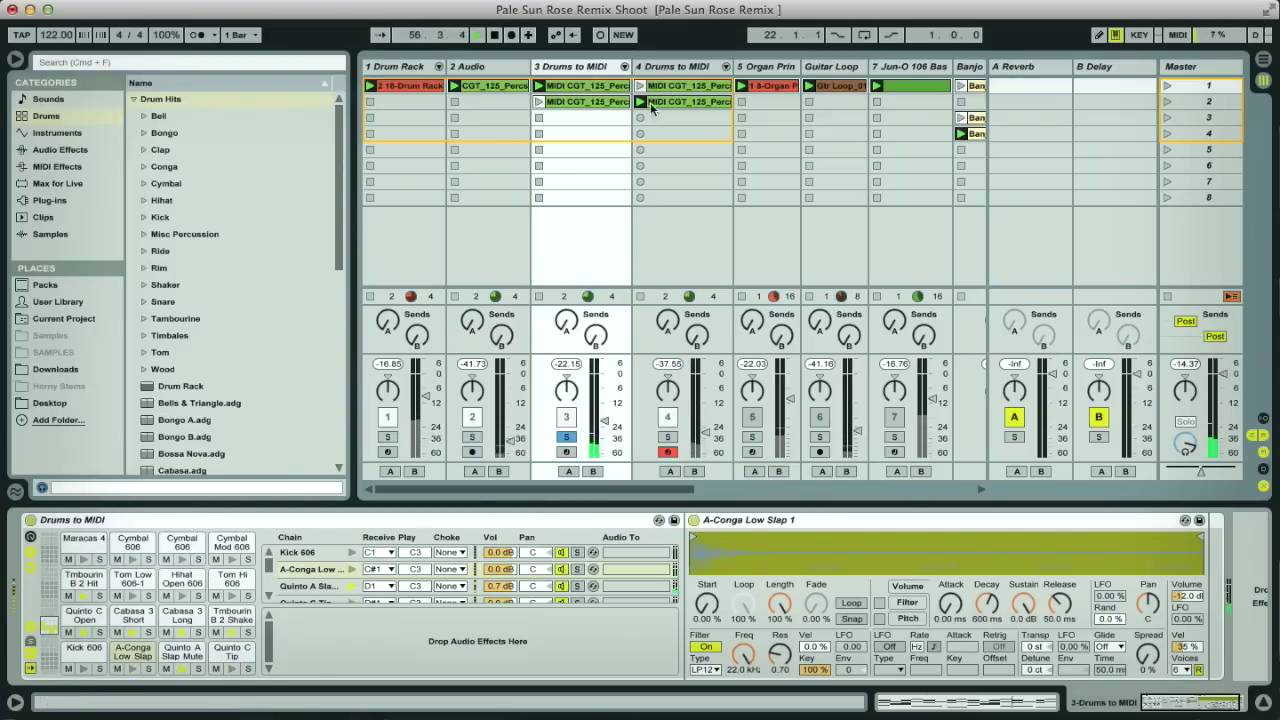
double_click(585, 88)
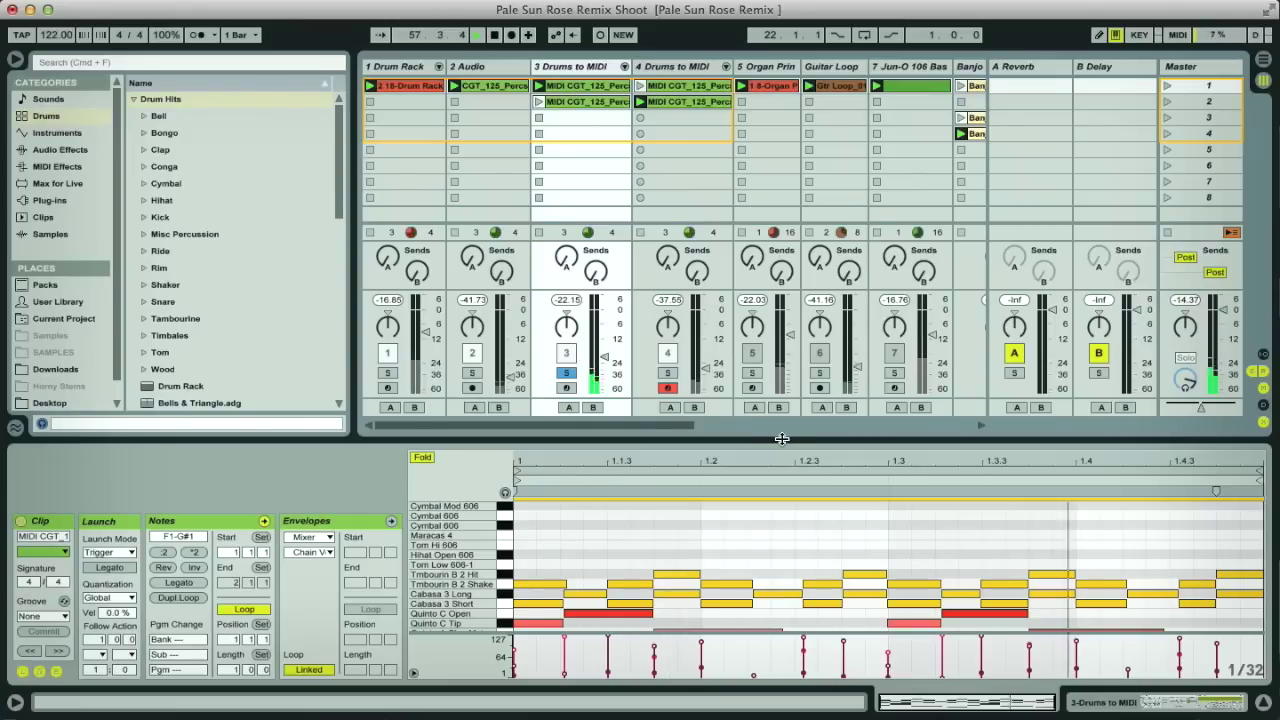
left_click_drag(782, 439, 784, 311)
left_click_drag(1229, 547, 555, 490)
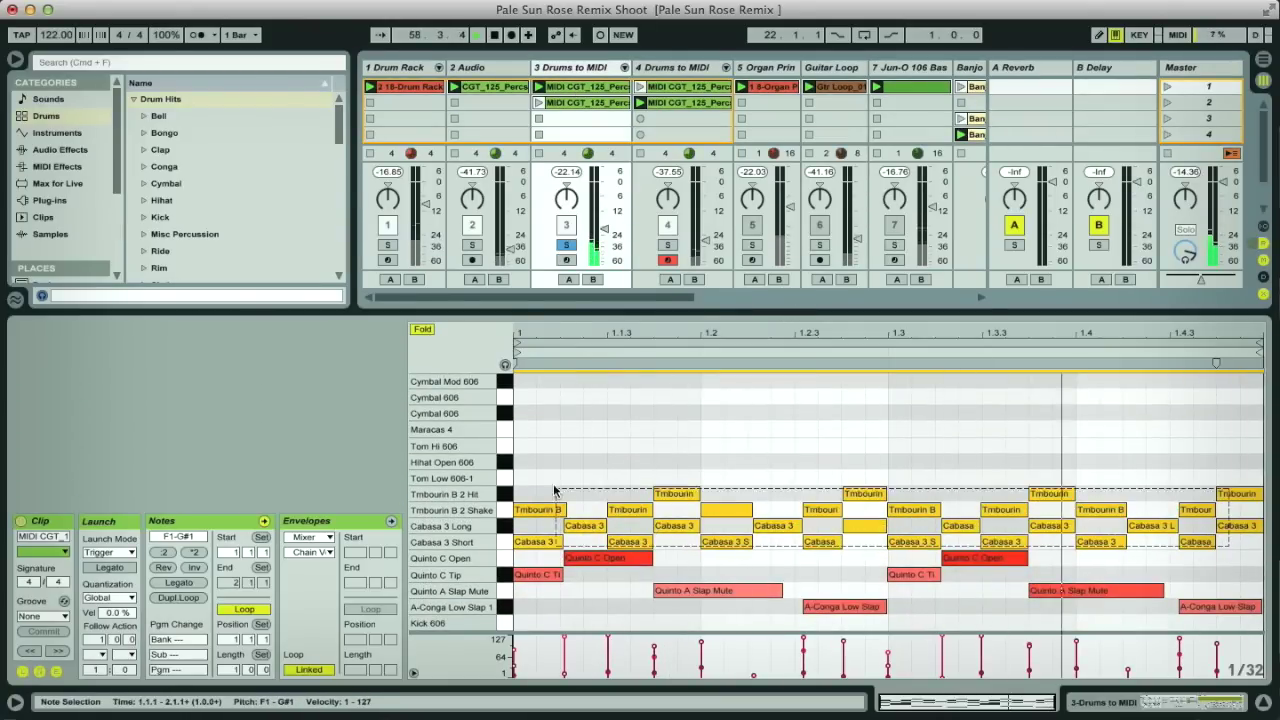
left_click(841, 388)
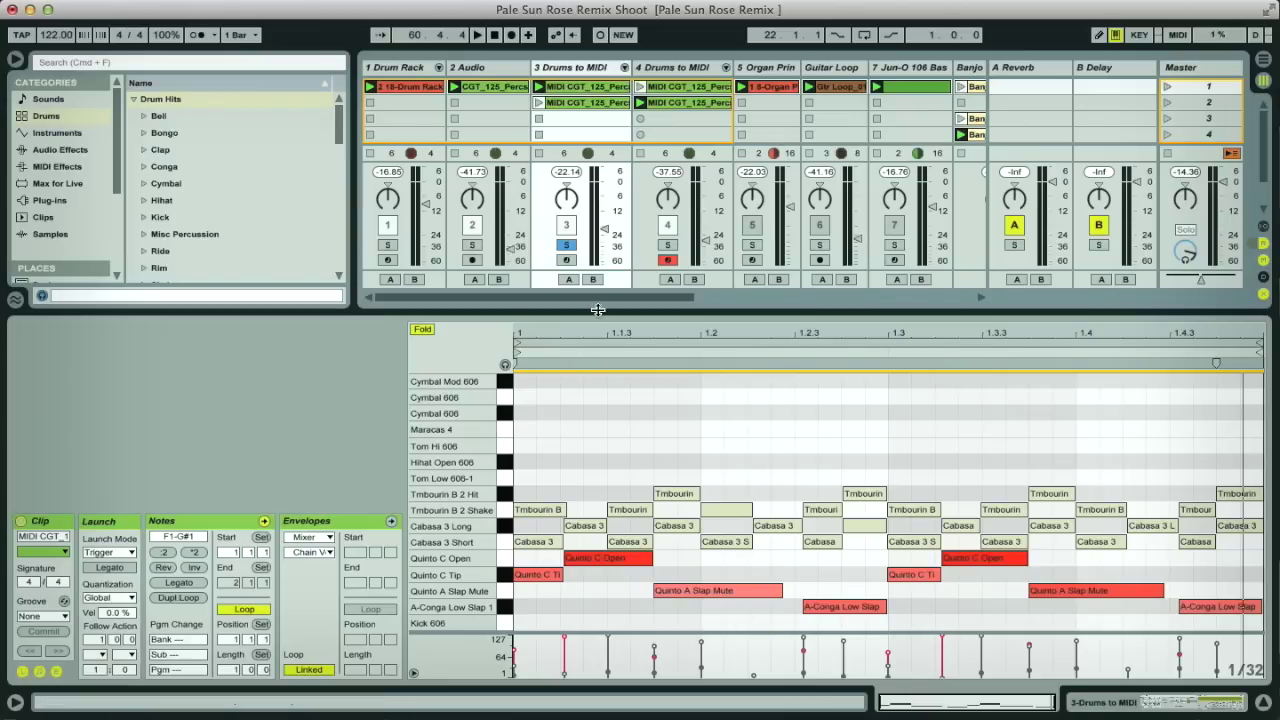
Solo the Drum Rack track alongside Drums to MIDI during playback, and unfold the Drums to MIDI chains in the mixer.
key("space")
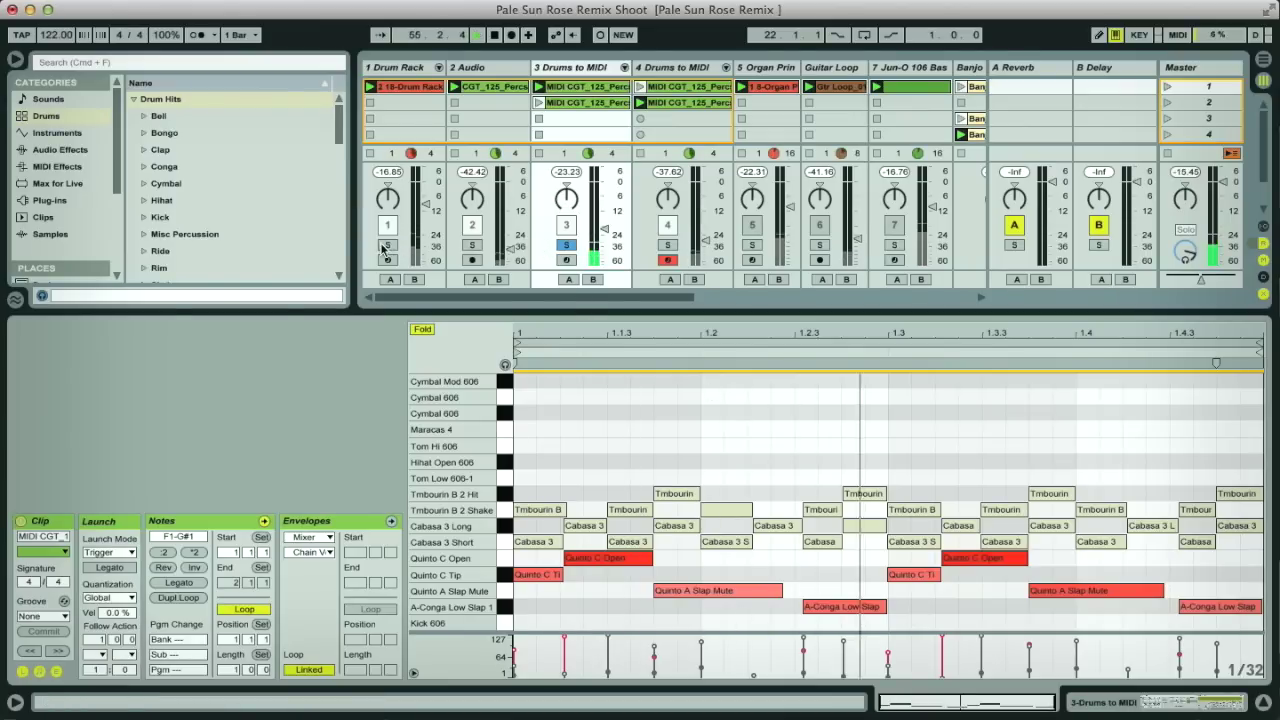
left_click(387, 246, "super")
left_click_drag(708, 310, 708, 455)
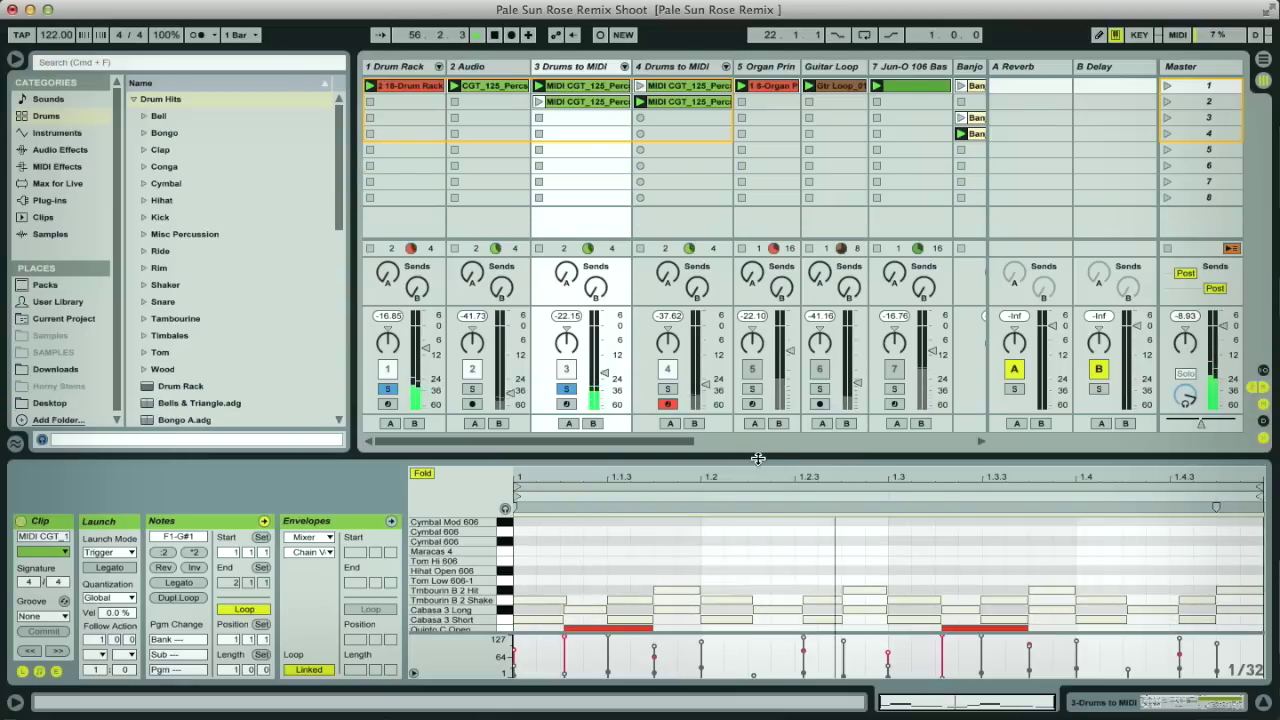
left_click(624, 66)
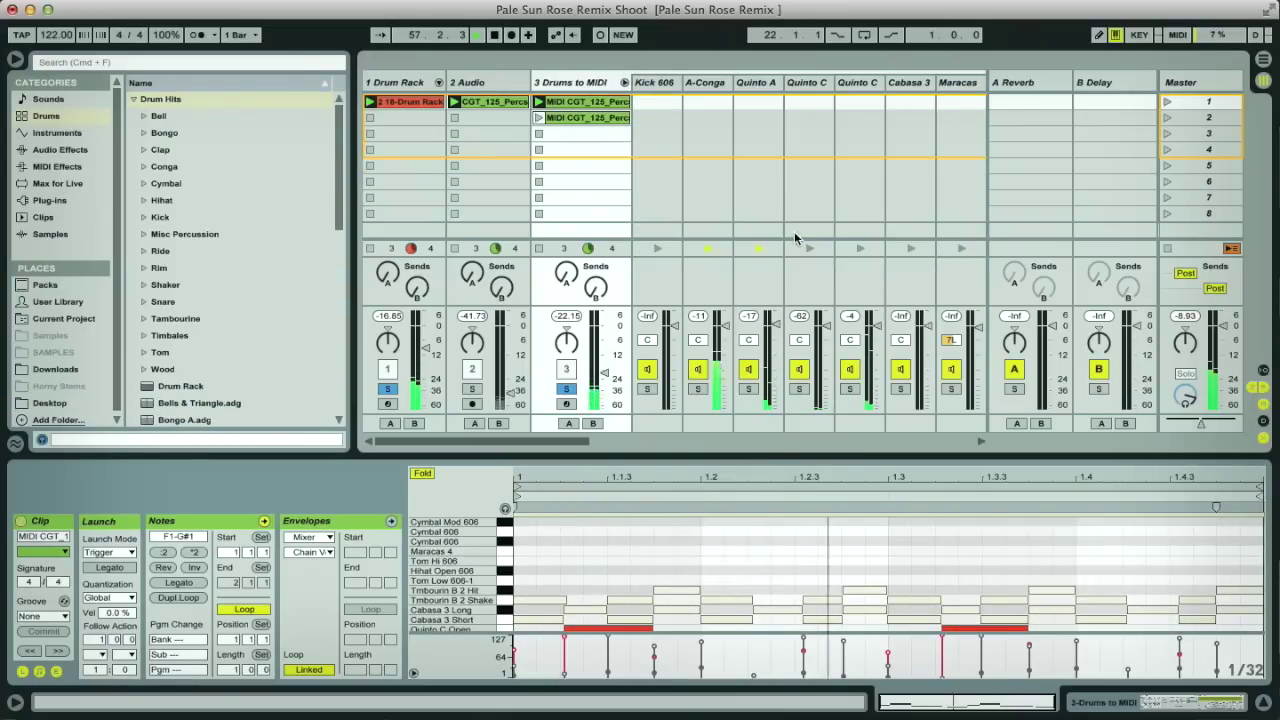
Mute the Quinto A Slap Mute and Quinto C Open chains, and lower the A-Conga Low Slap chain volume to about -7.7 dB.
left_click(698, 371)
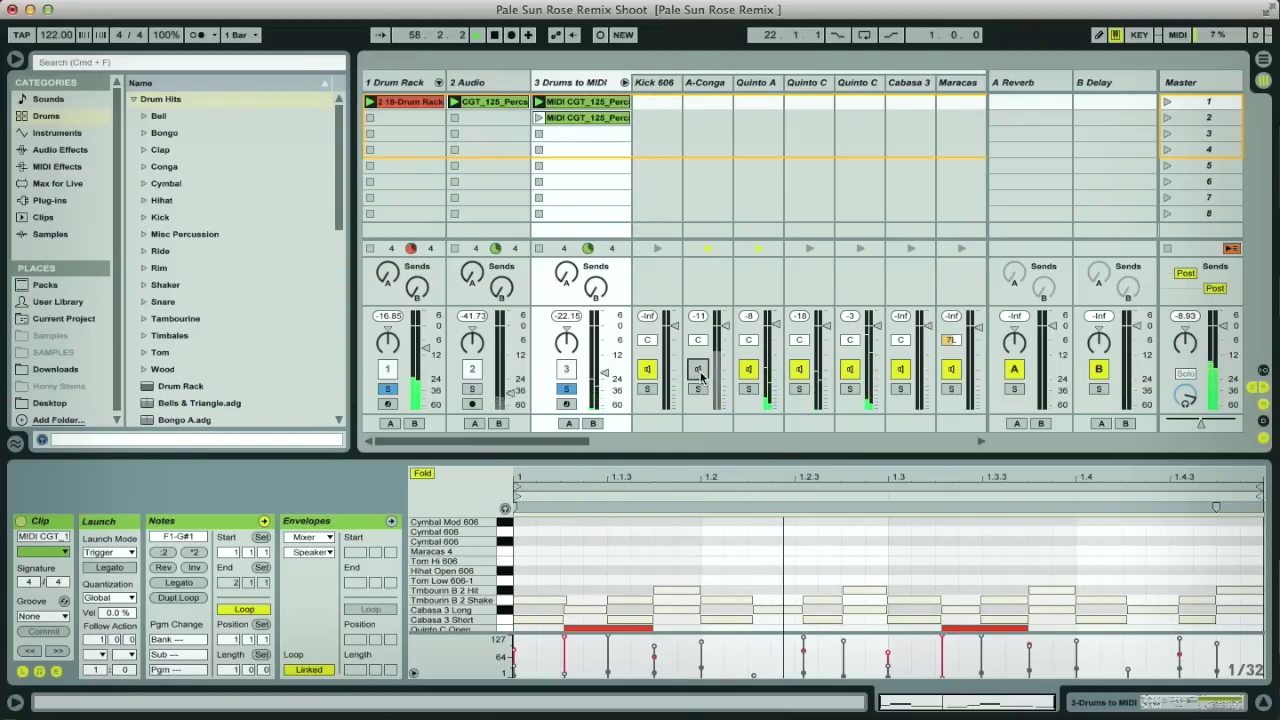
left_click(698, 371)
left_click(747, 370)
left_click(849, 369)
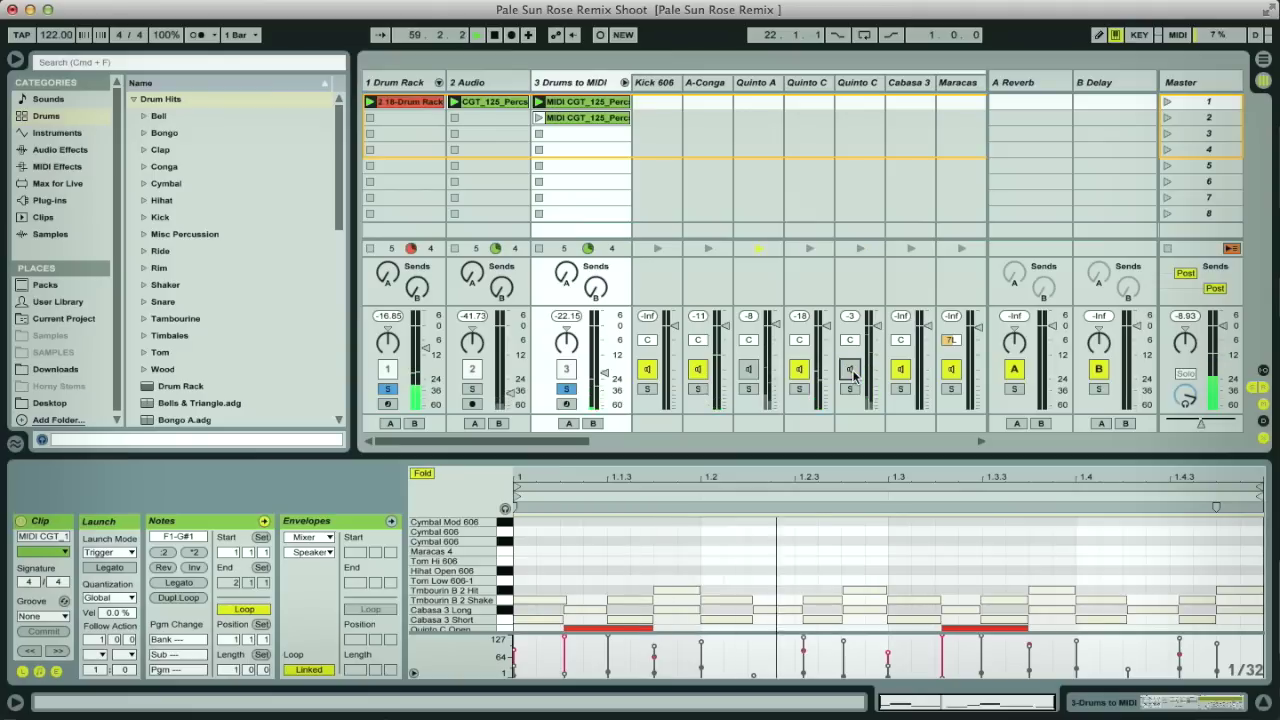
left_click_drag(726, 326, 726, 350)
Unmute both Quinto chains, setting Quinto C Open to about -8.4 dB and Quinto A Slap Mute to about 1.4 dB.
left_click(747, 369)
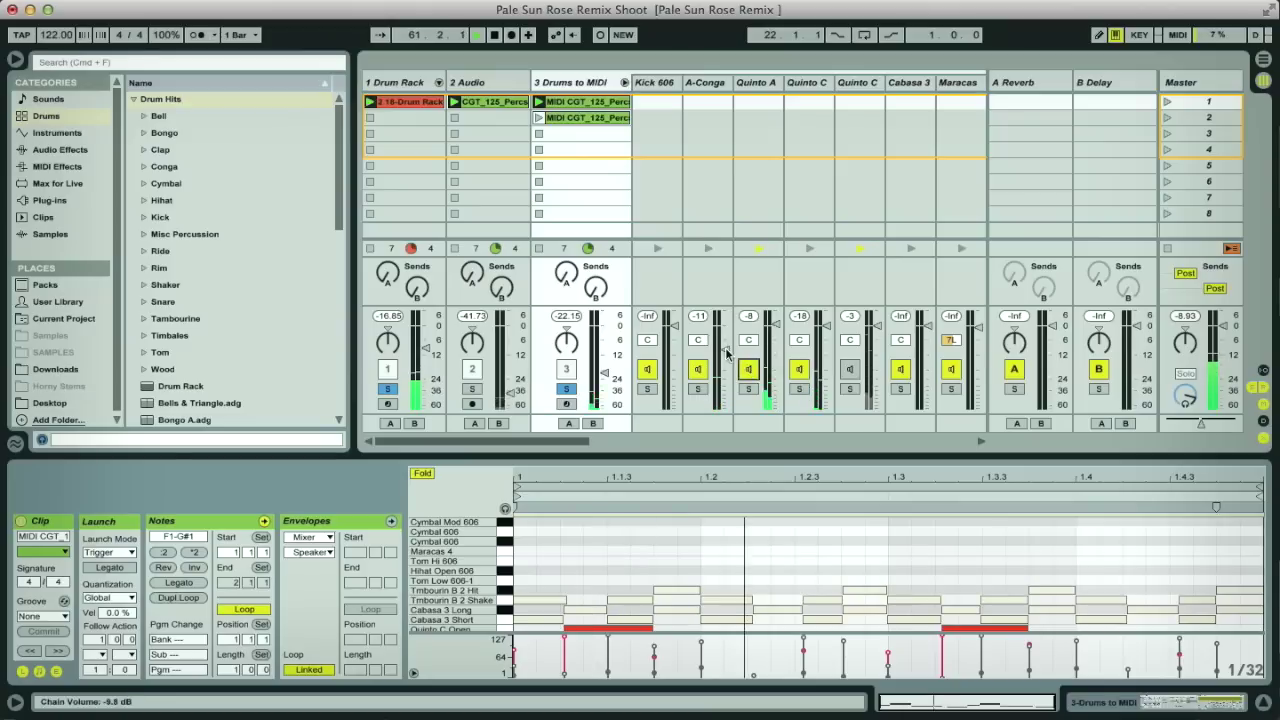
left_click_drag(776, 326, 776, 324)
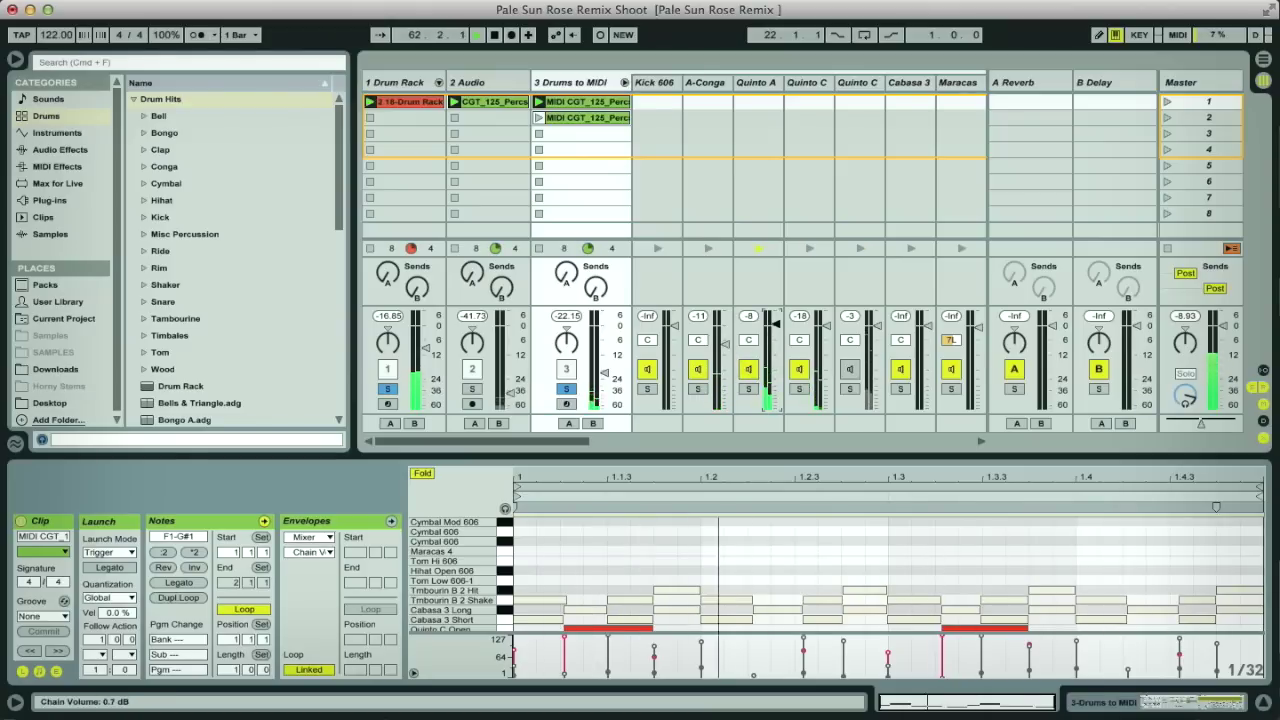
left_click(856, 374)
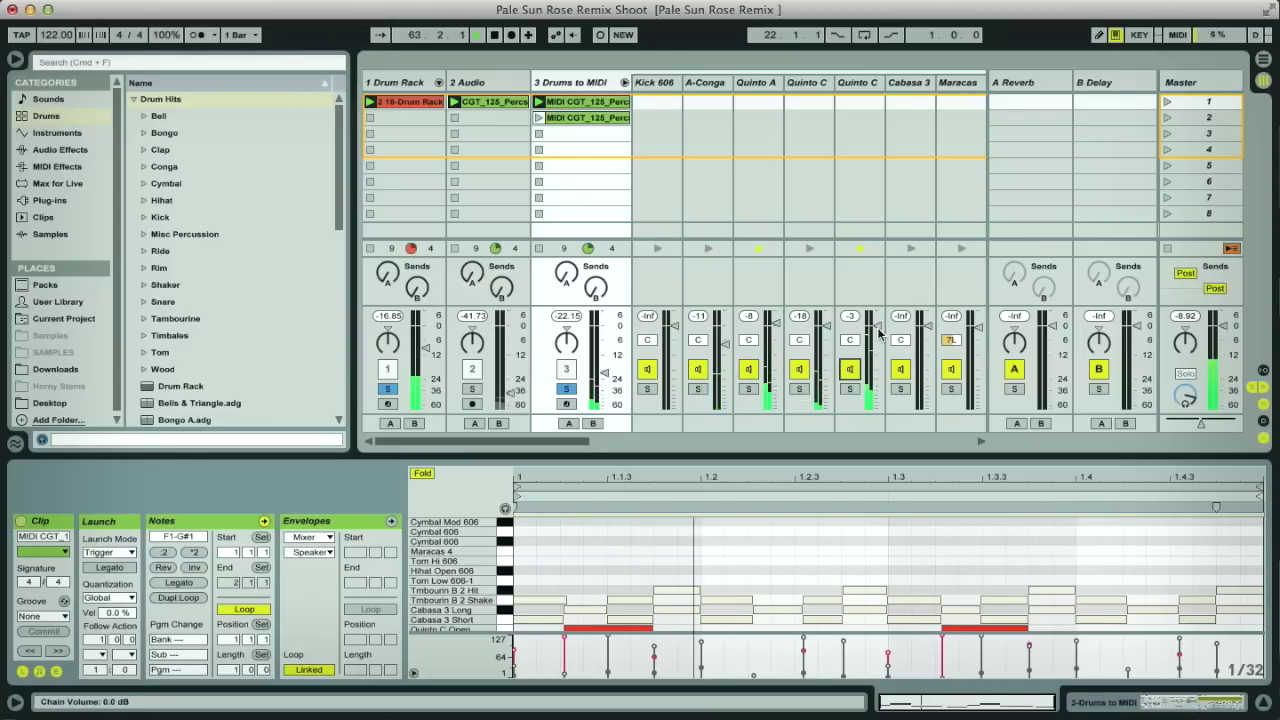
left_click_drag(877, 351, 877, 349)
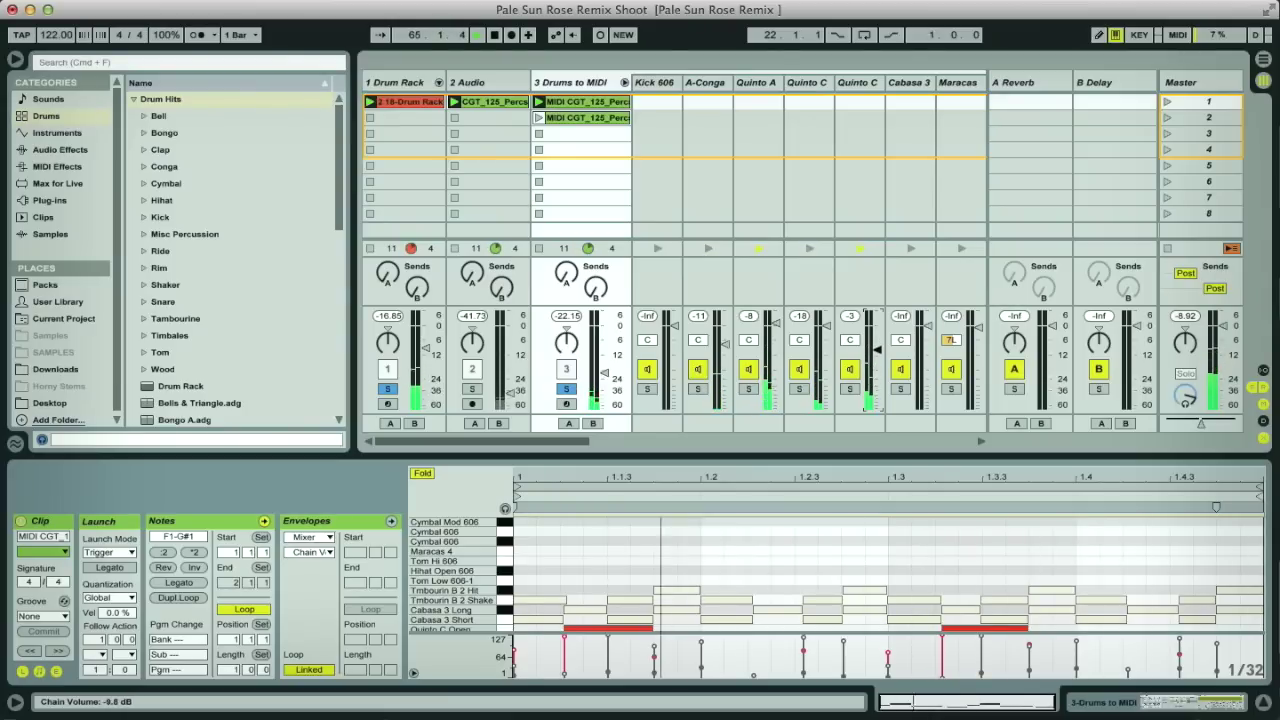
left_click_drag(776, 324, 776, 317)
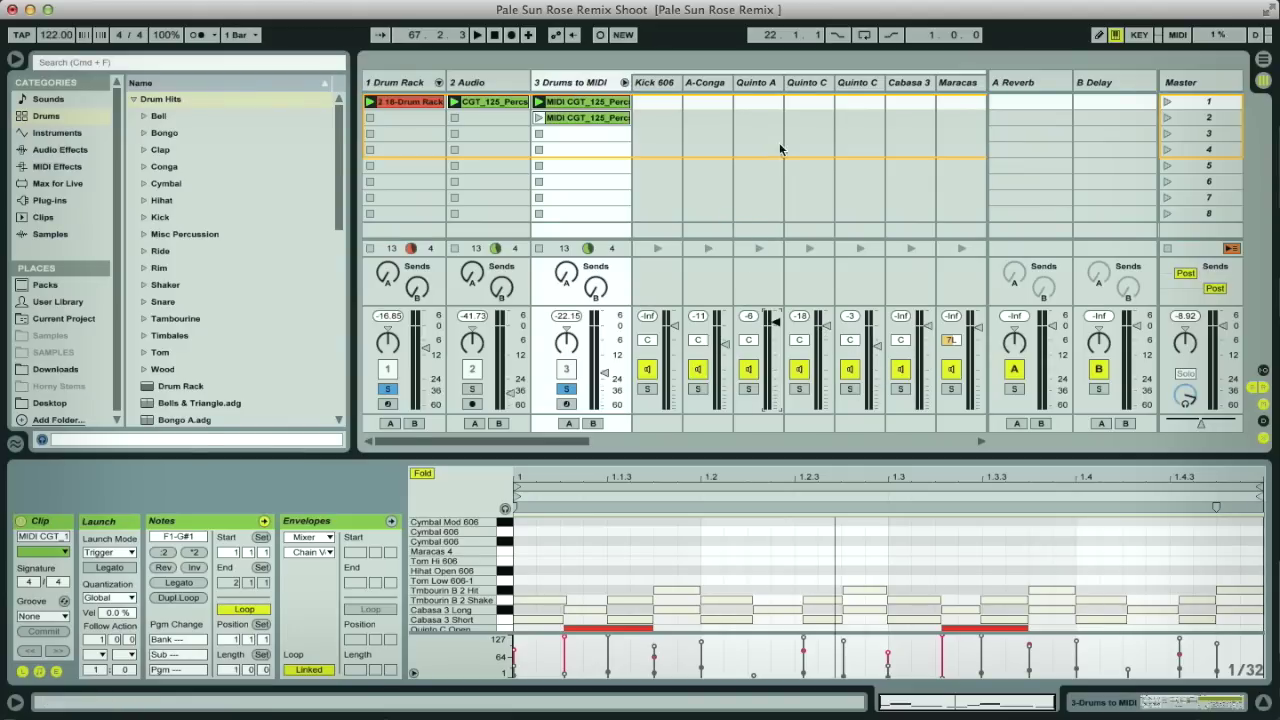
left_click(742, 84)
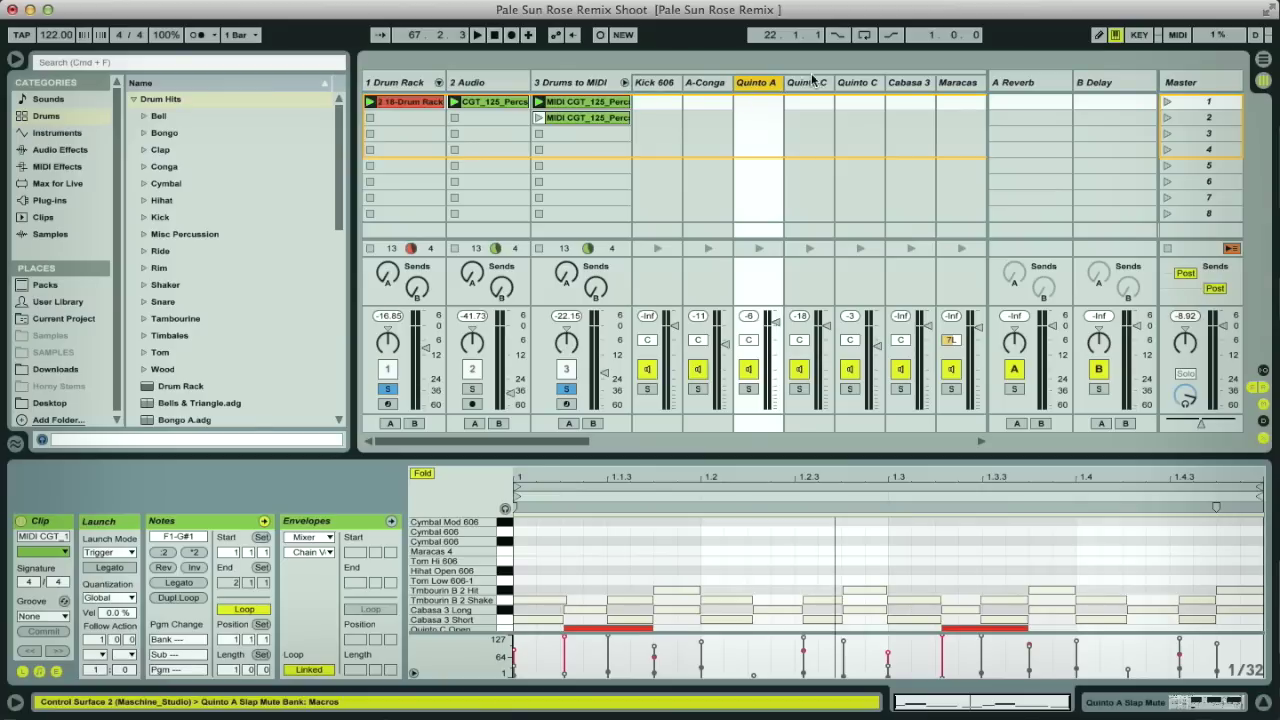
left_click(812, 81)
left_click(856, 83)
left_click(709, 85)
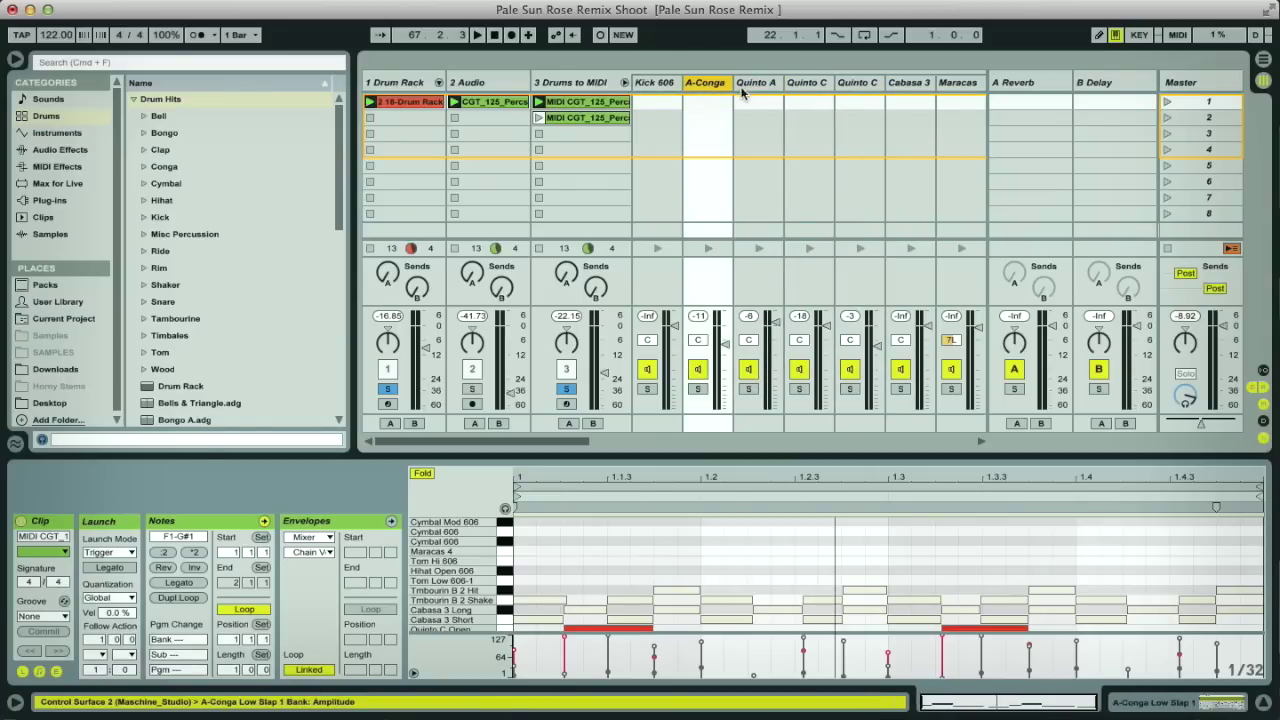
Show the Drums to MIDI drum rack and add a Reverb audio effect as a return chain inside it.
left_click(585, 85)
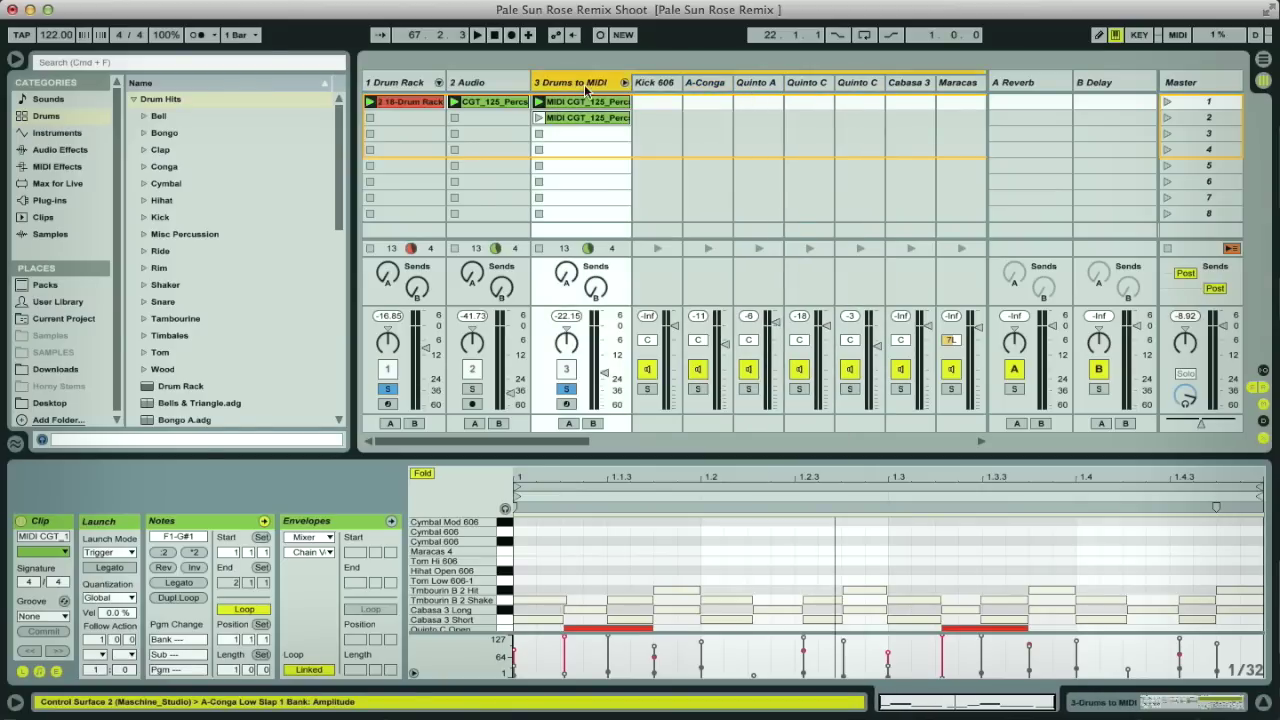
double_click(585, 86)
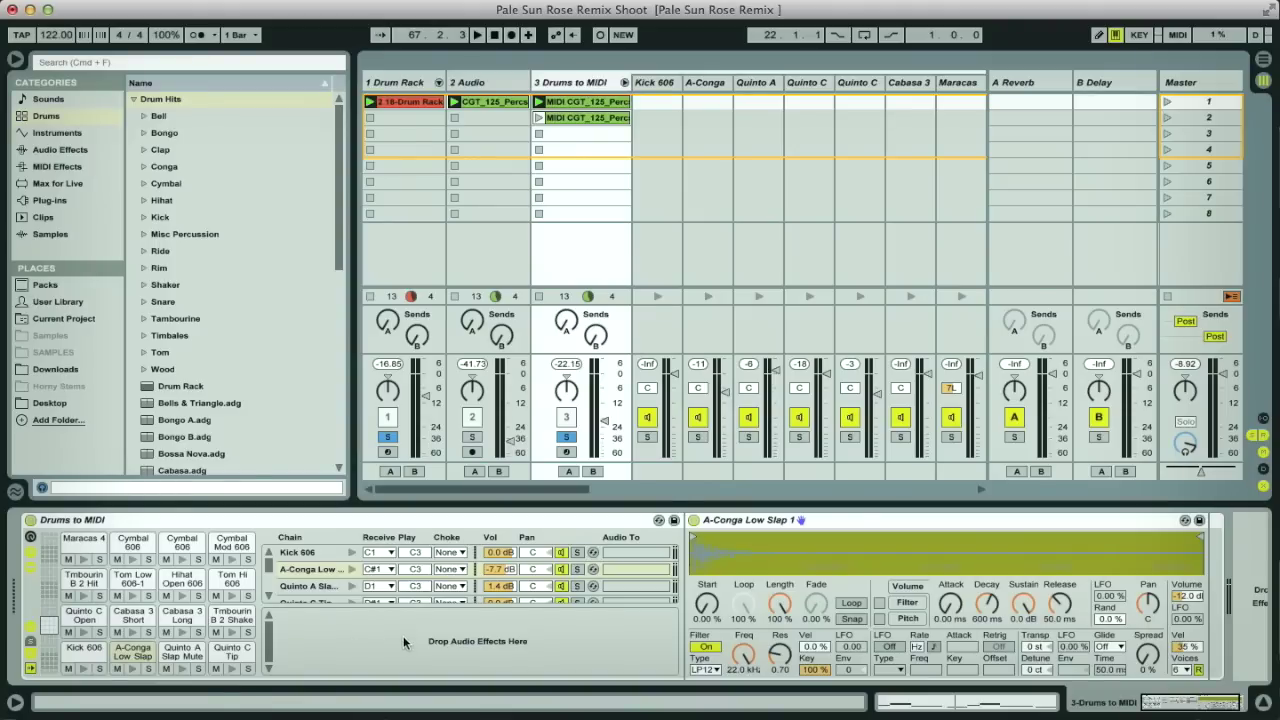
left_click(30, 660)
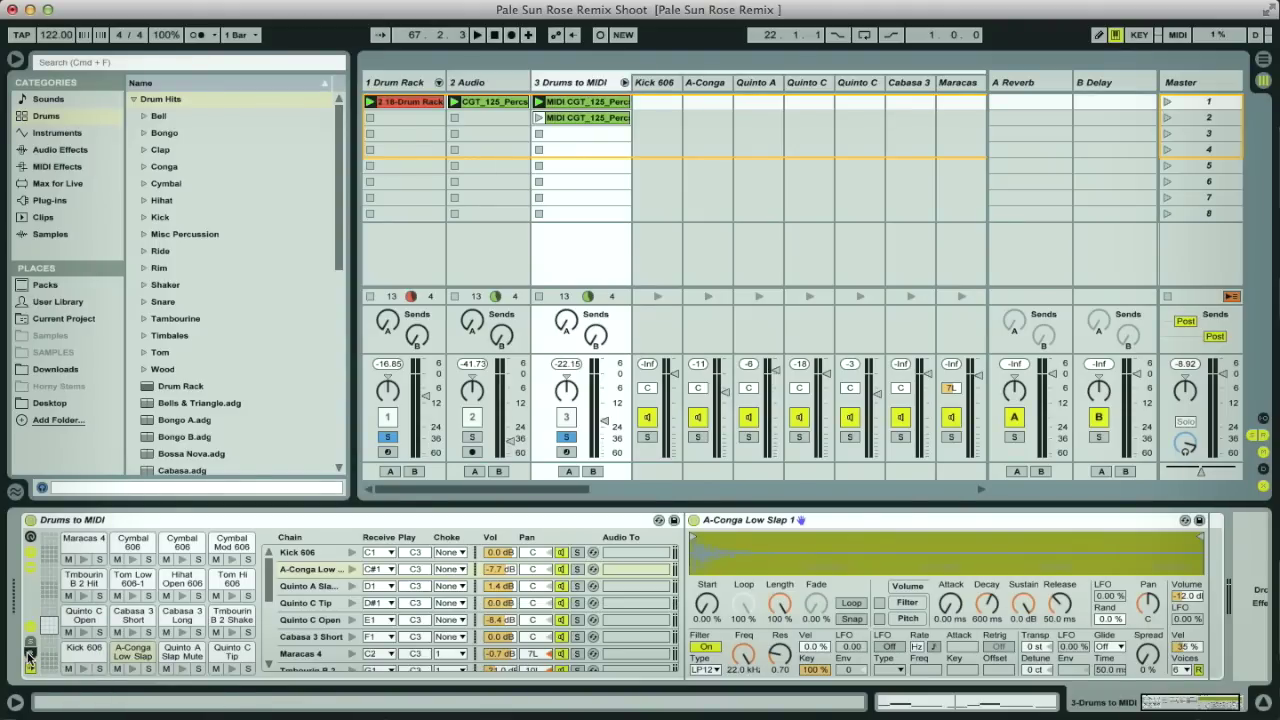
left_click(30, 657)
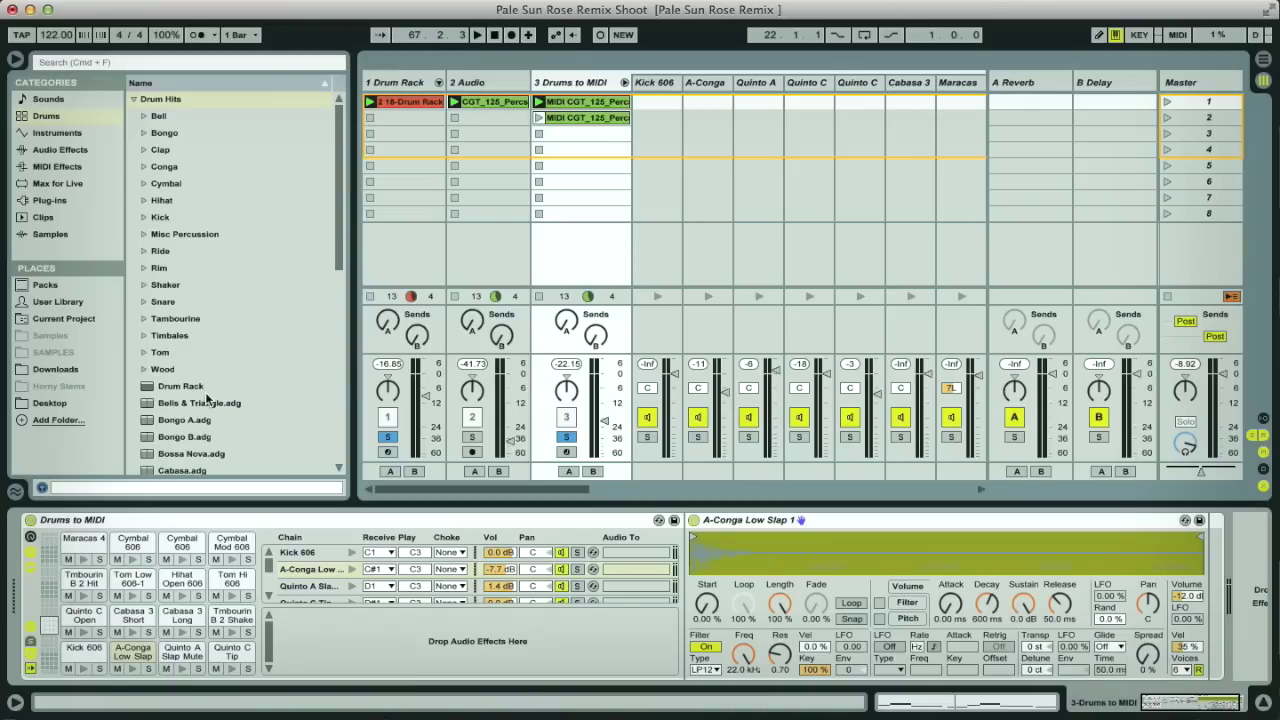
left_click(60, 149)
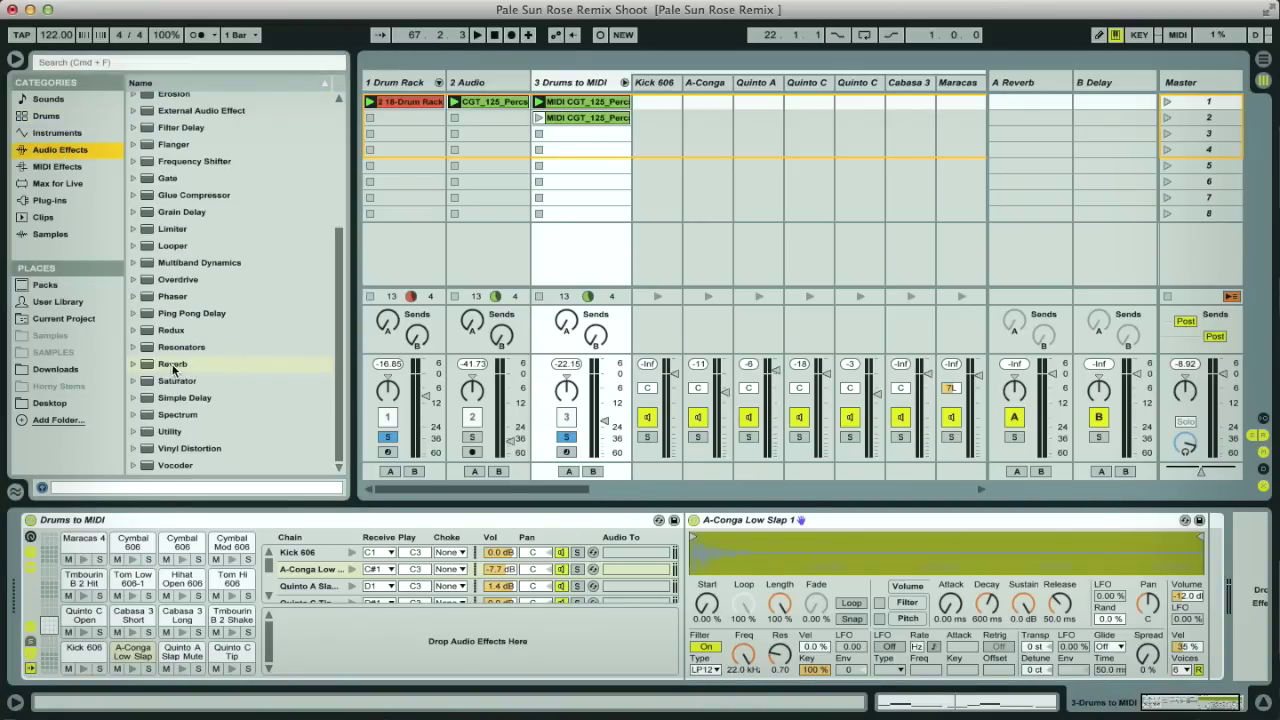
left_click_drag(185, 364, 327, 634)
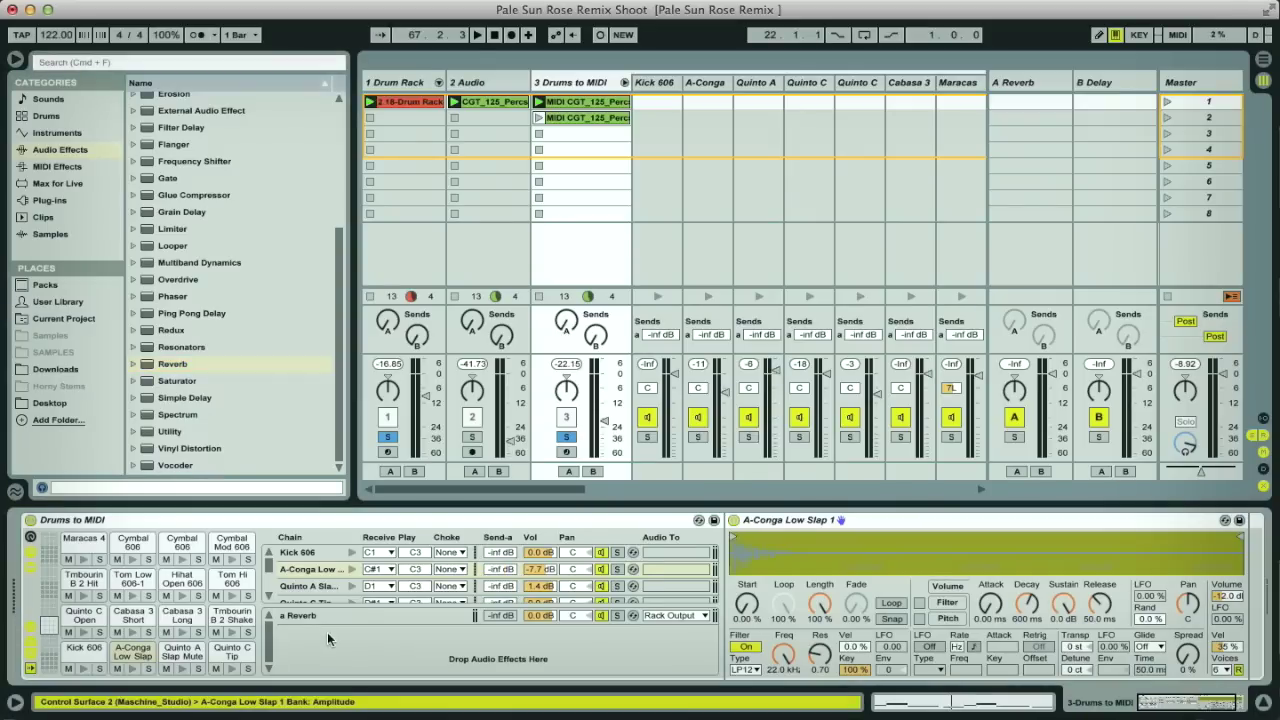
Set the Reverb return's Dry/Wet to 100%, and enlarge the drum rack's chain list above the return chain.
left_click(302, 615)
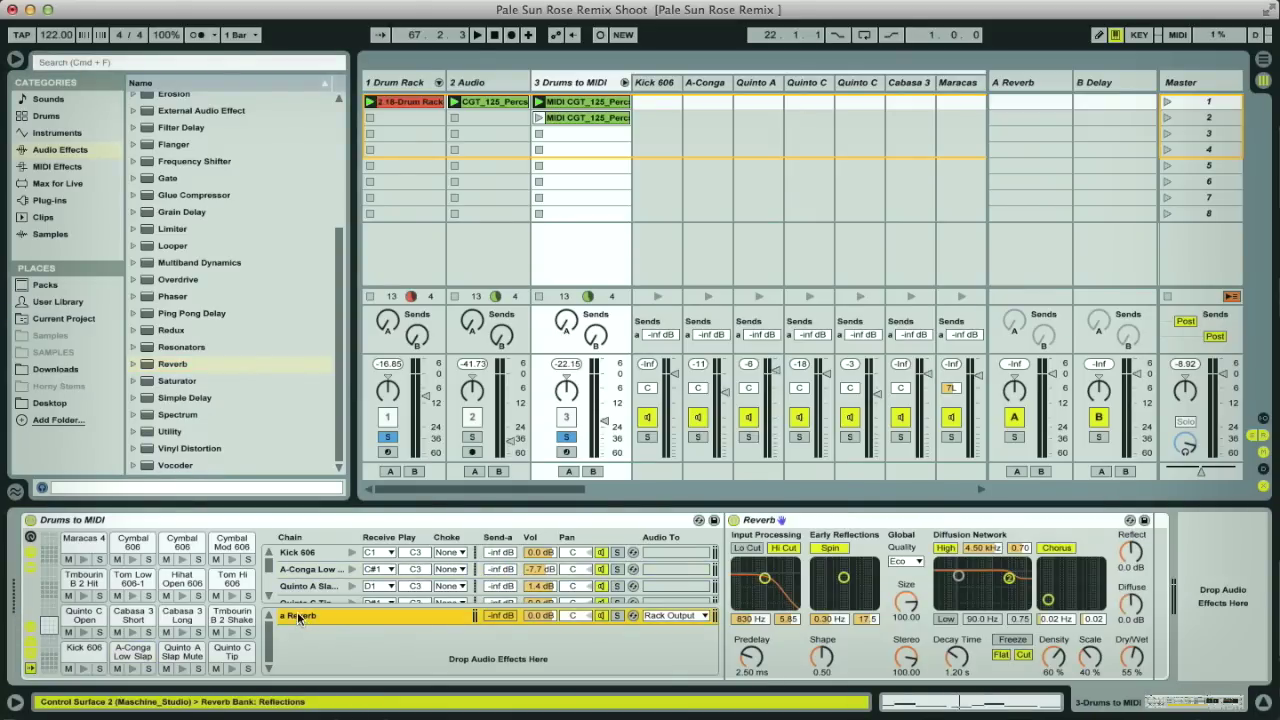
left_click_drag(1128, 662, 1131, 659)
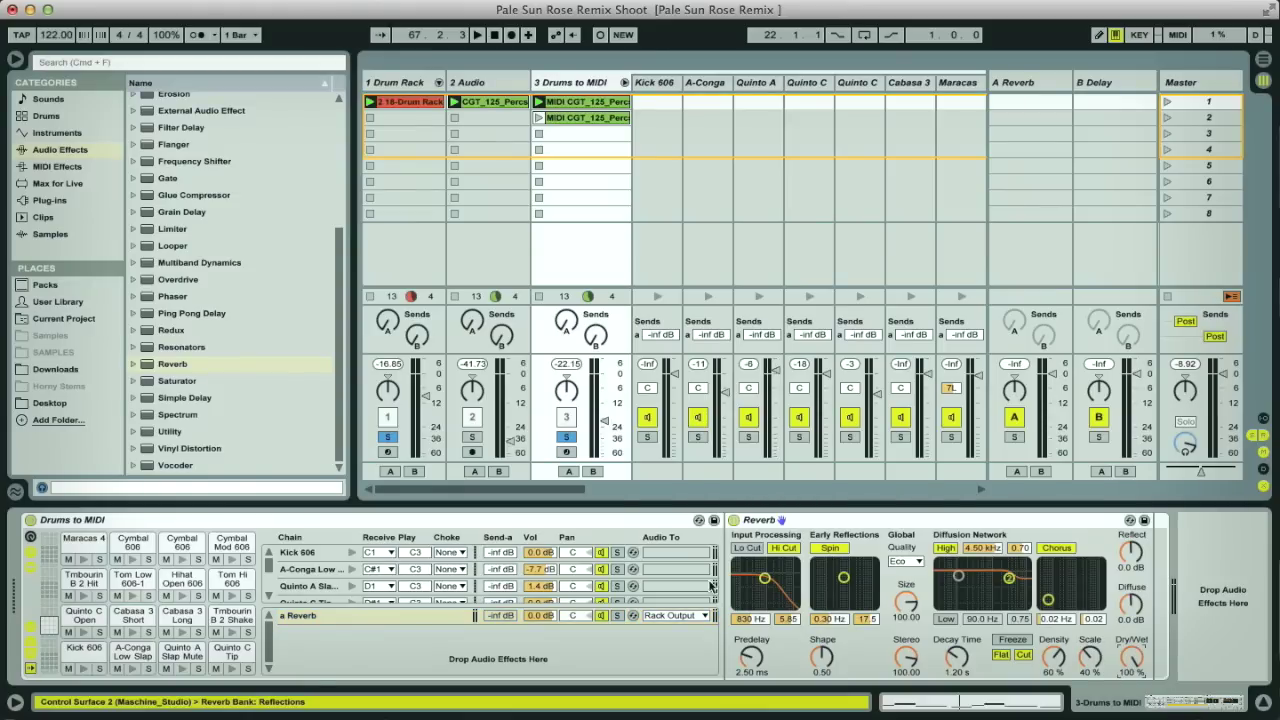
left_click(31, 643)
left_click(31, 643)
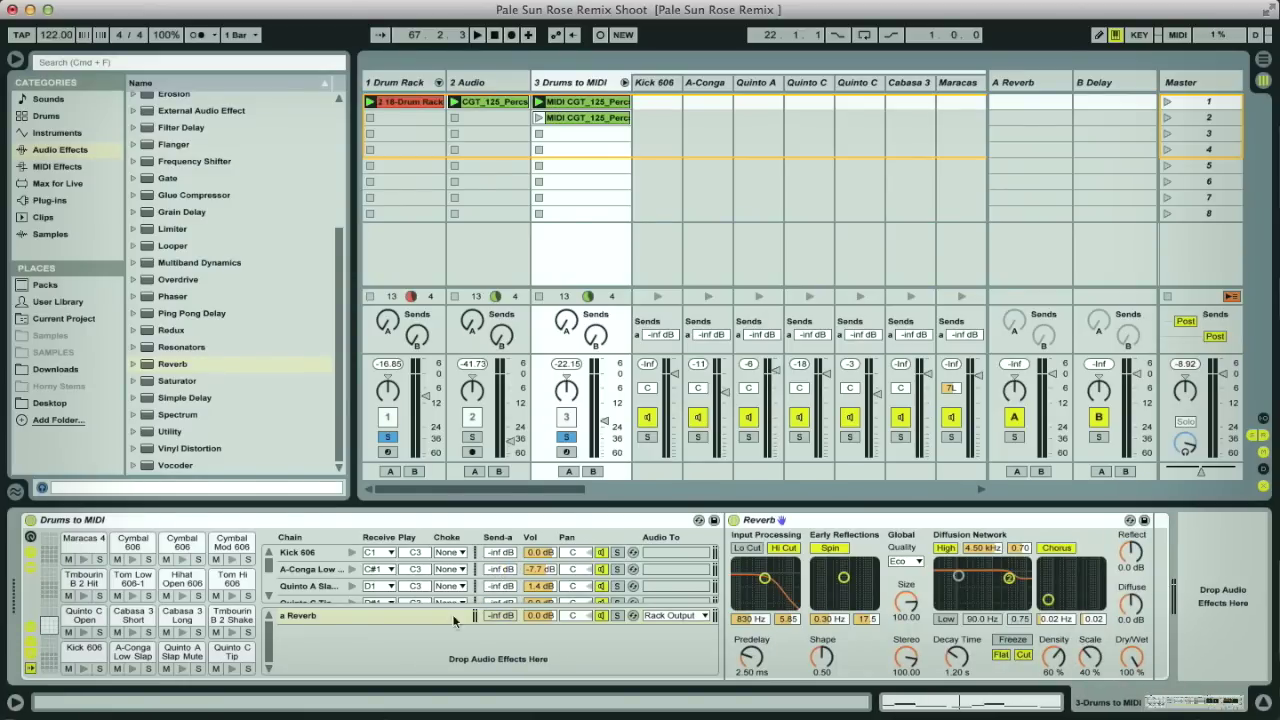
left_click_drag(417, 604, 399, 649)
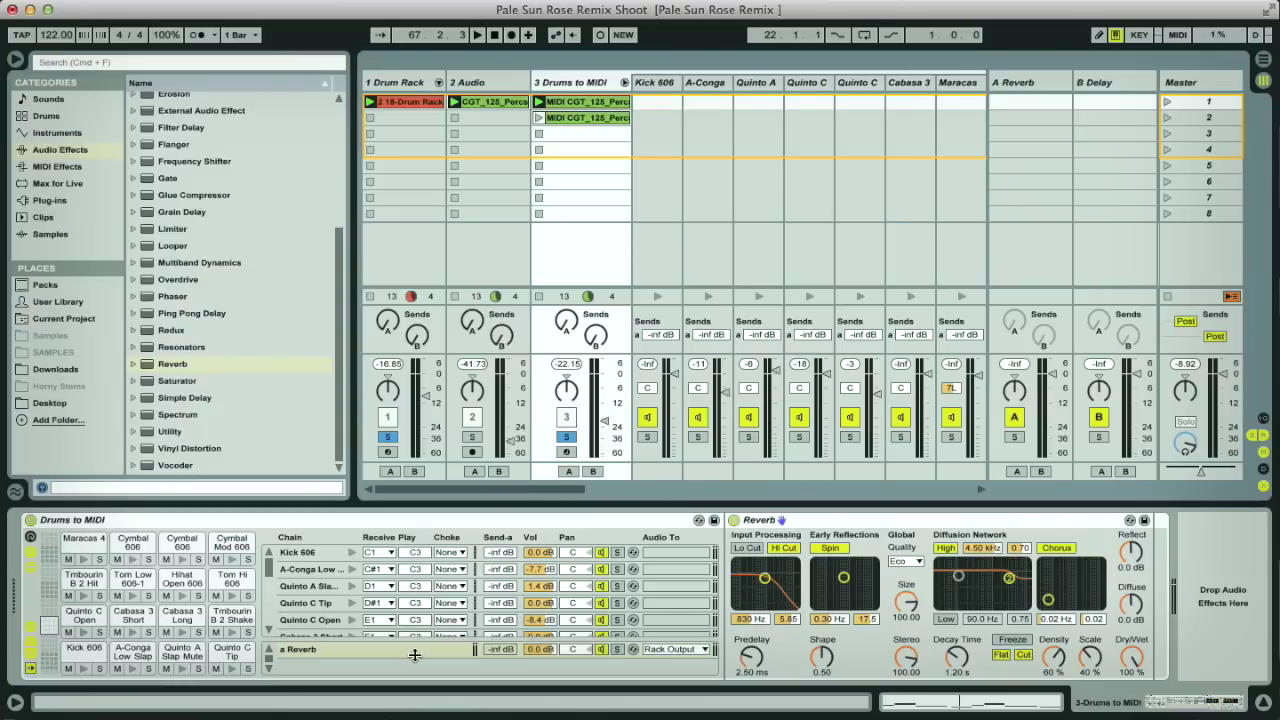
Set the Quinto A Slap Mute chain's reverb send to about -2.8 dB and volume to about -0.7 dB, toggling the return to compare.
key("space")
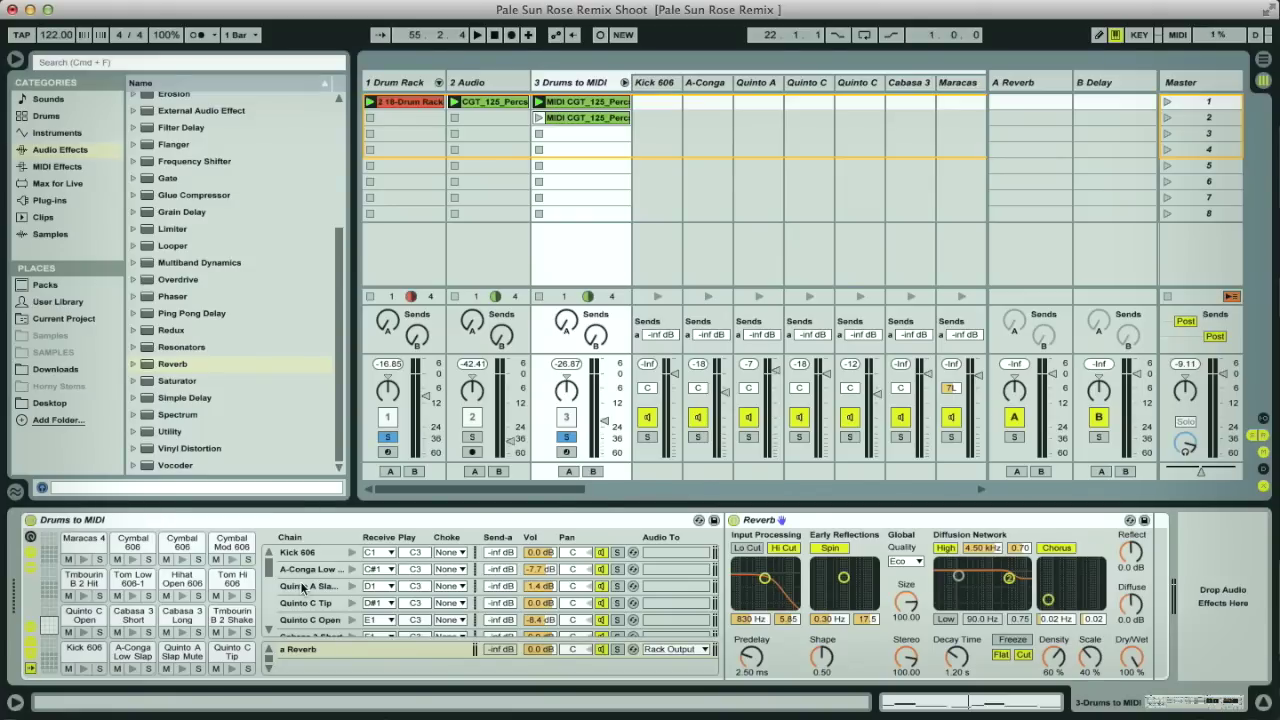
left_click(303, 587)
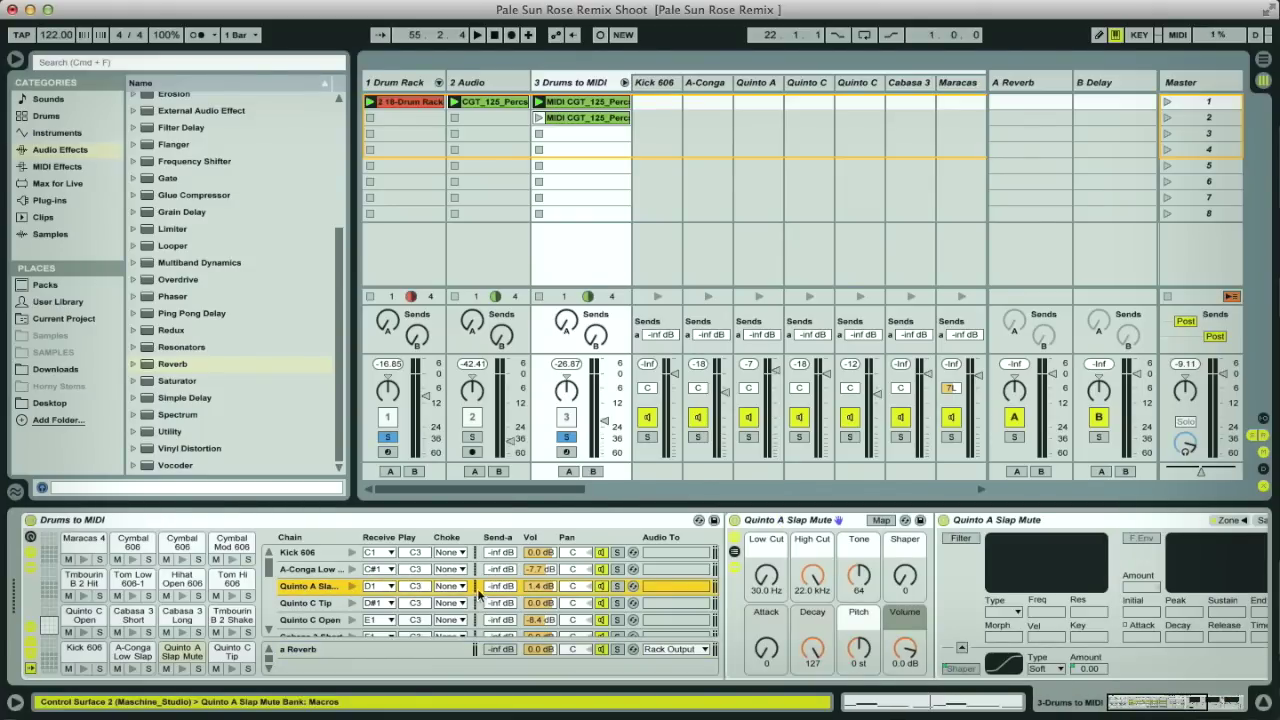
left_click_drag(500, 590, 500, 584)
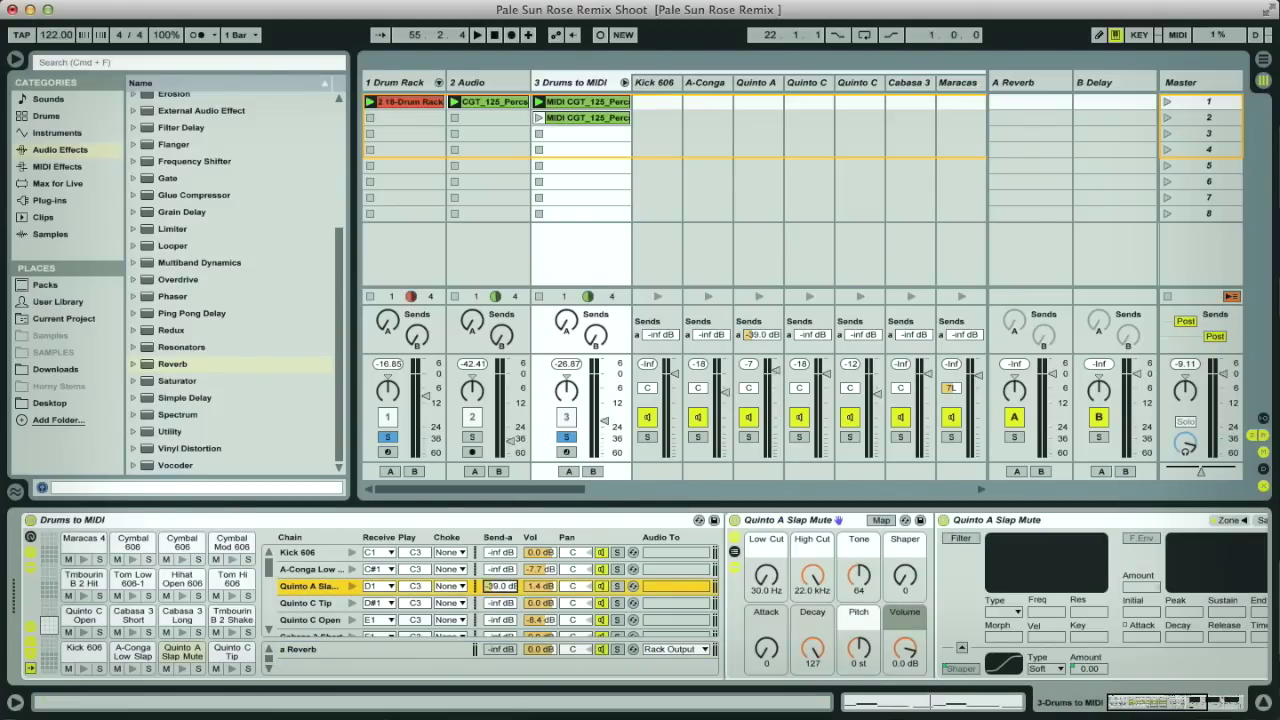
key("space")
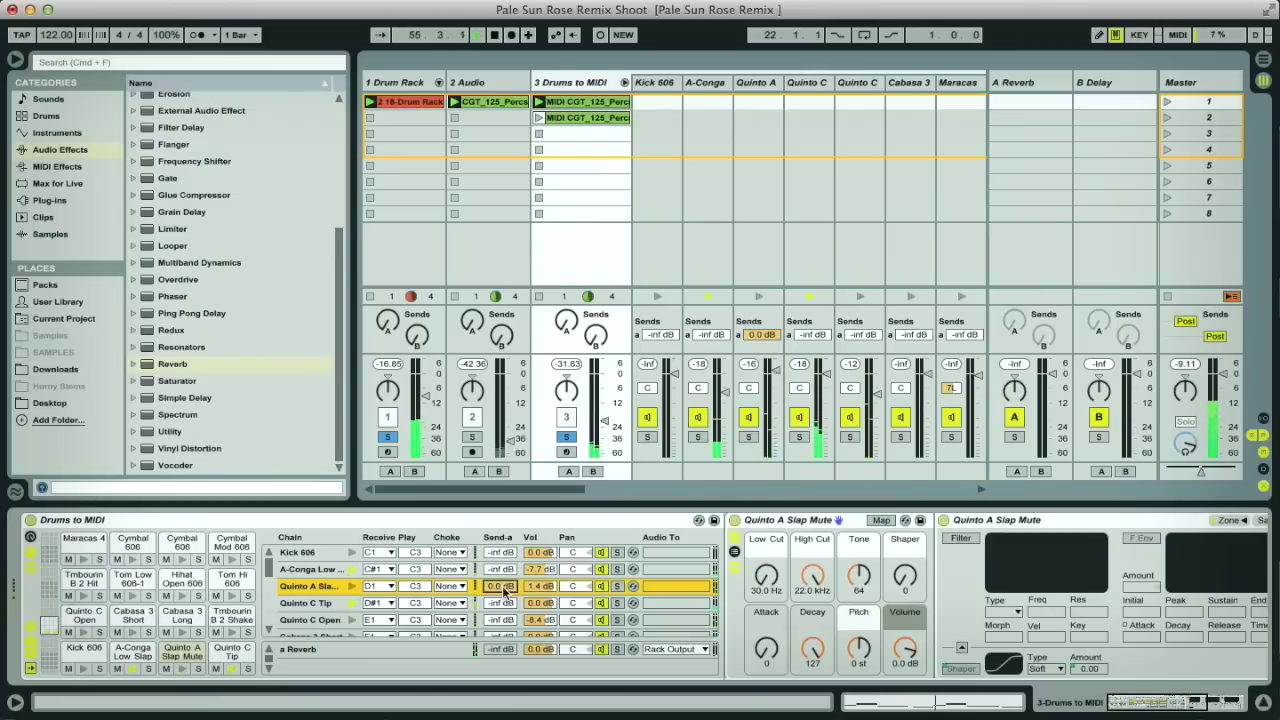
left_click_drag(505, 588, 540, 597)
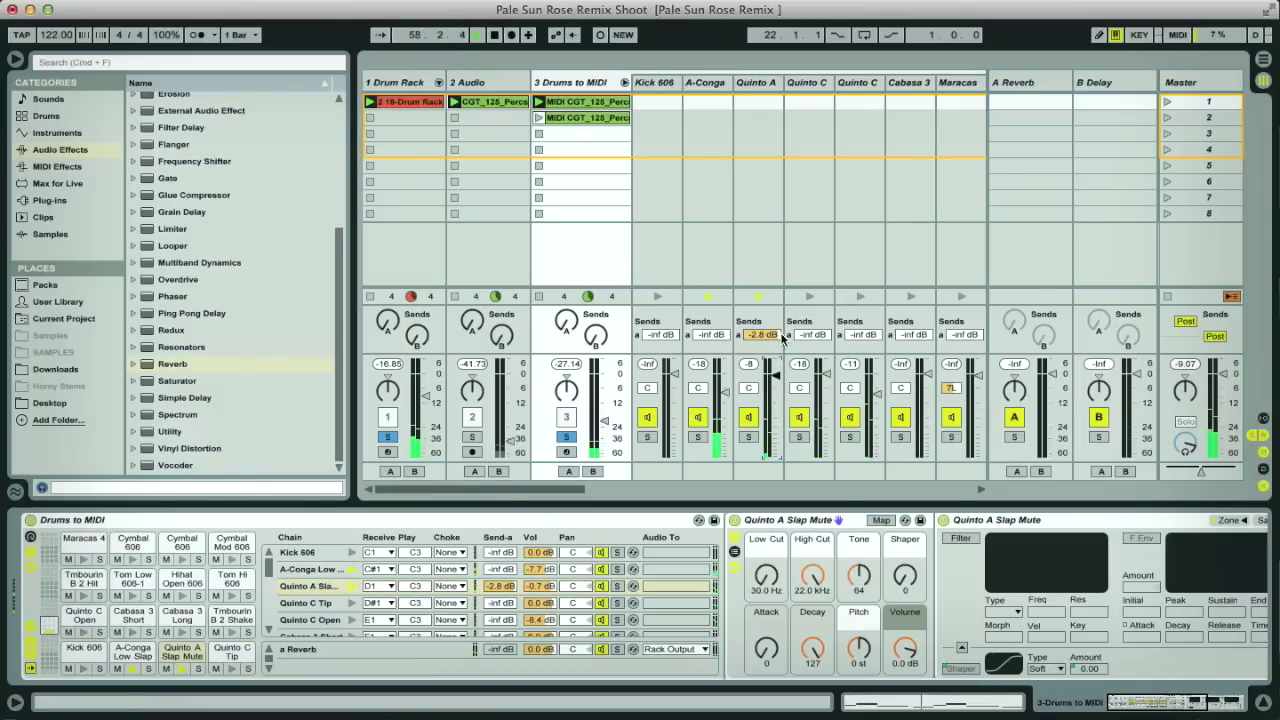
left_click(601, 648)
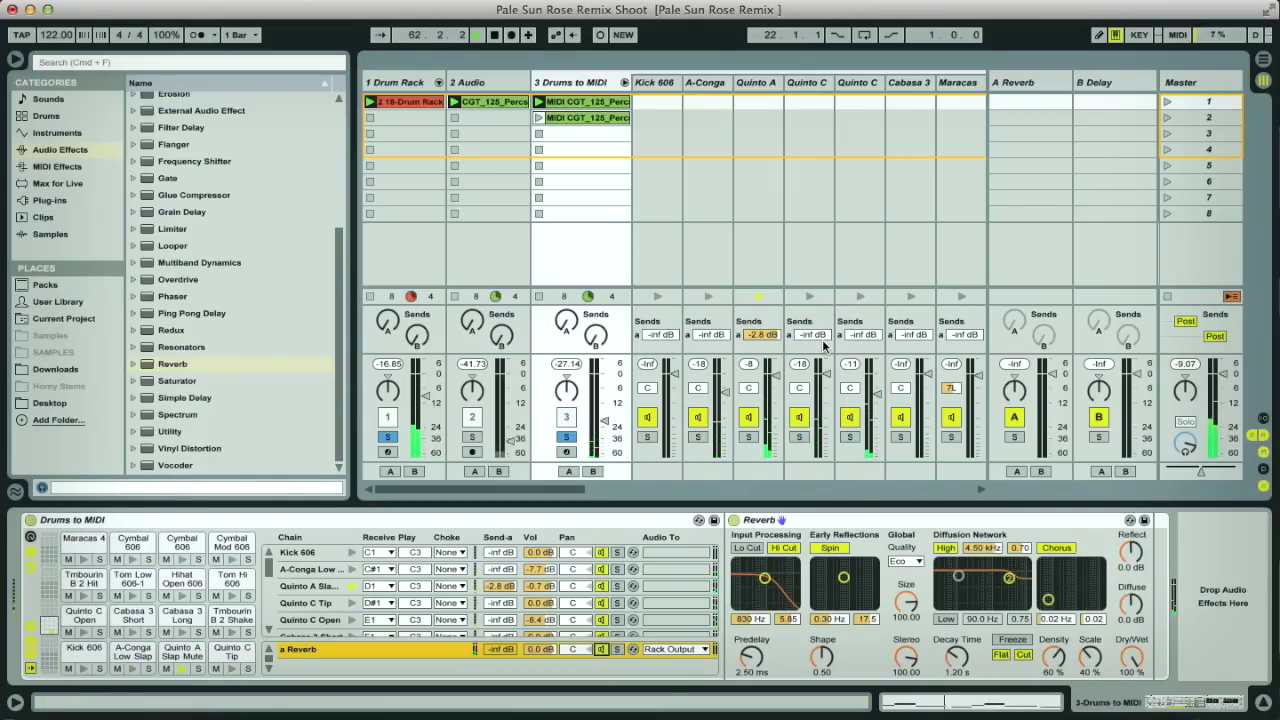
Set the reverb sends to about -10.3 dB for Quinto C Tip, -12.5 dB for Quinto C Open and -9.7 dB for A-Conga Low Slap.
mouse_move(822, 335)
left_mouse_down()
mouse_move(822, 312)
mouse_move(867, 330)
mouse_move(867, 312)
mouse_move(823, 341)
left_mouse_up()
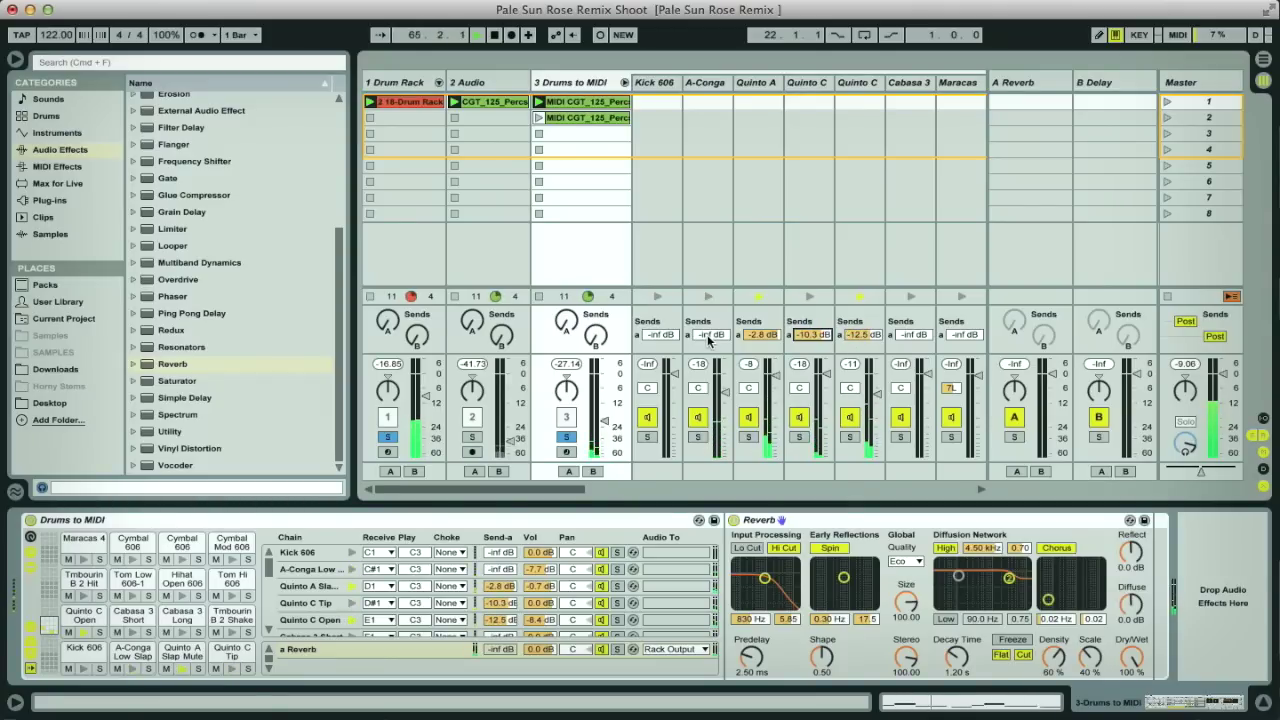
scroll(708, 340, "right", 3)
left_click_drag(578, 336, 578, 309)
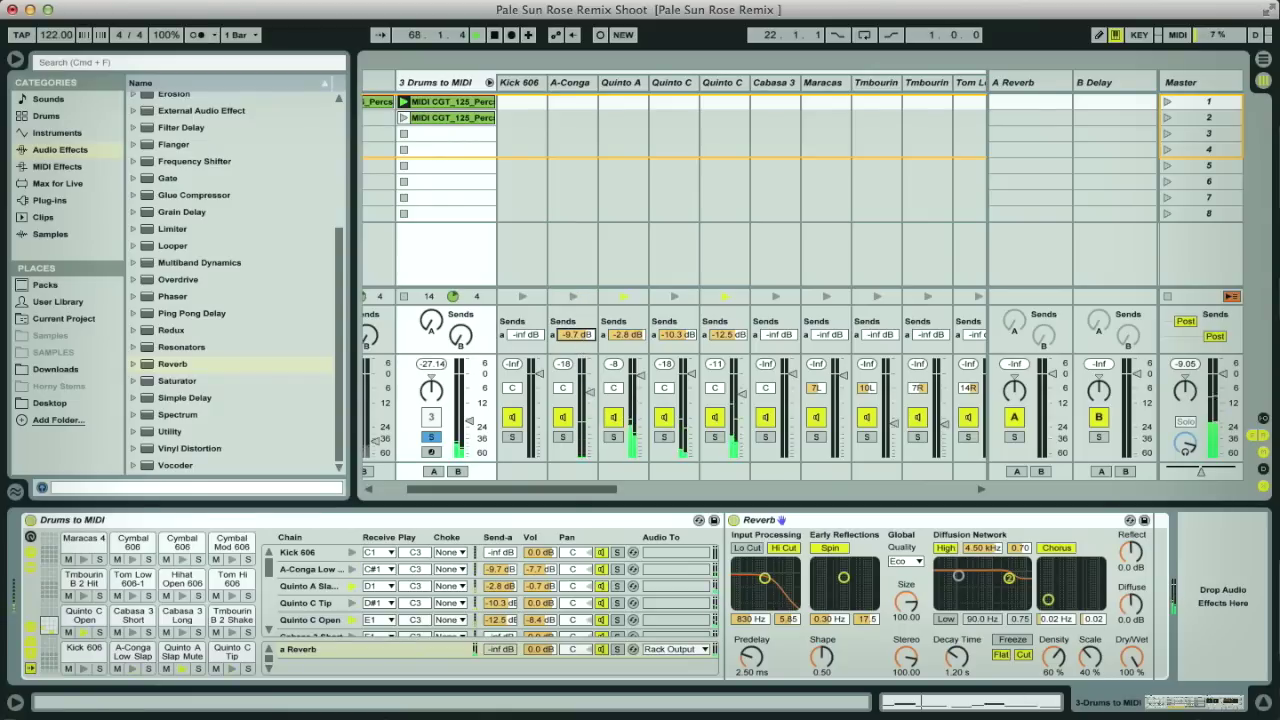
Set the A-Conga Low Slap chain's reverb send to about -11.0 dB and the volume of track 3 Drums to MIDI to about -21 dB.
left_click_drag(578, 312, 578, 318)
scroll(563, 266, "left", 3)
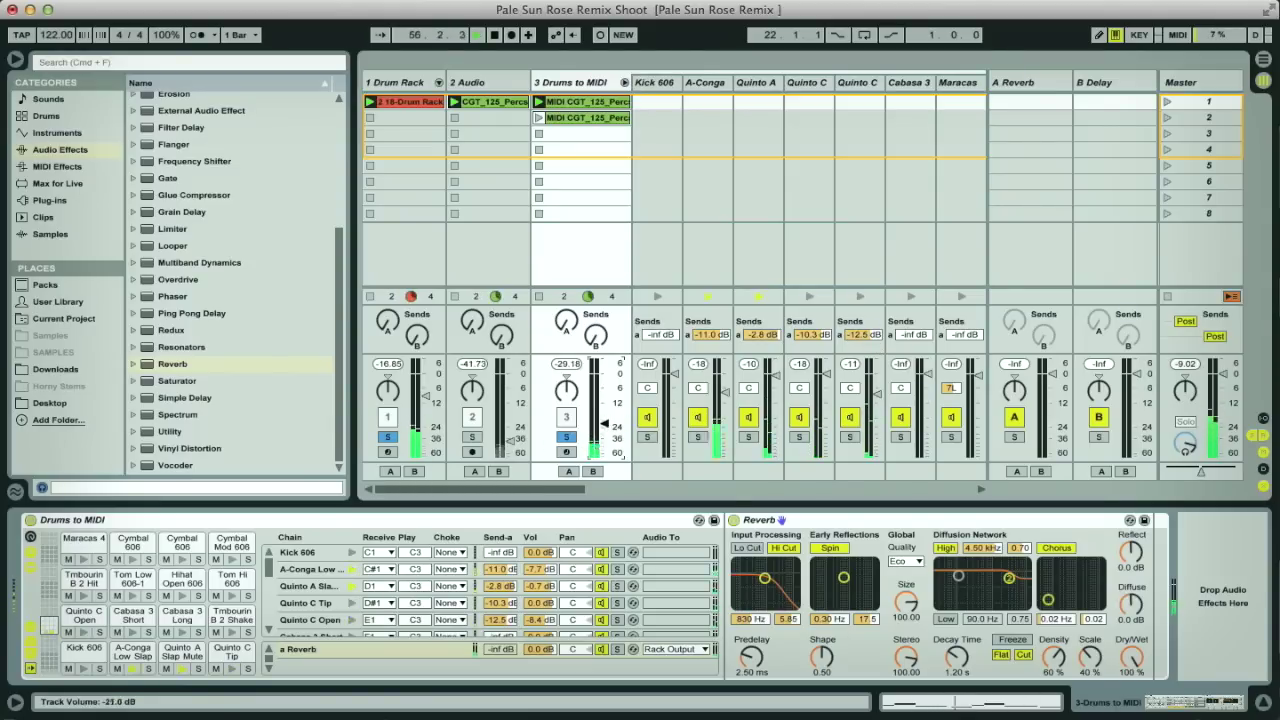
left_click_drag(604, 423, 604, 422)
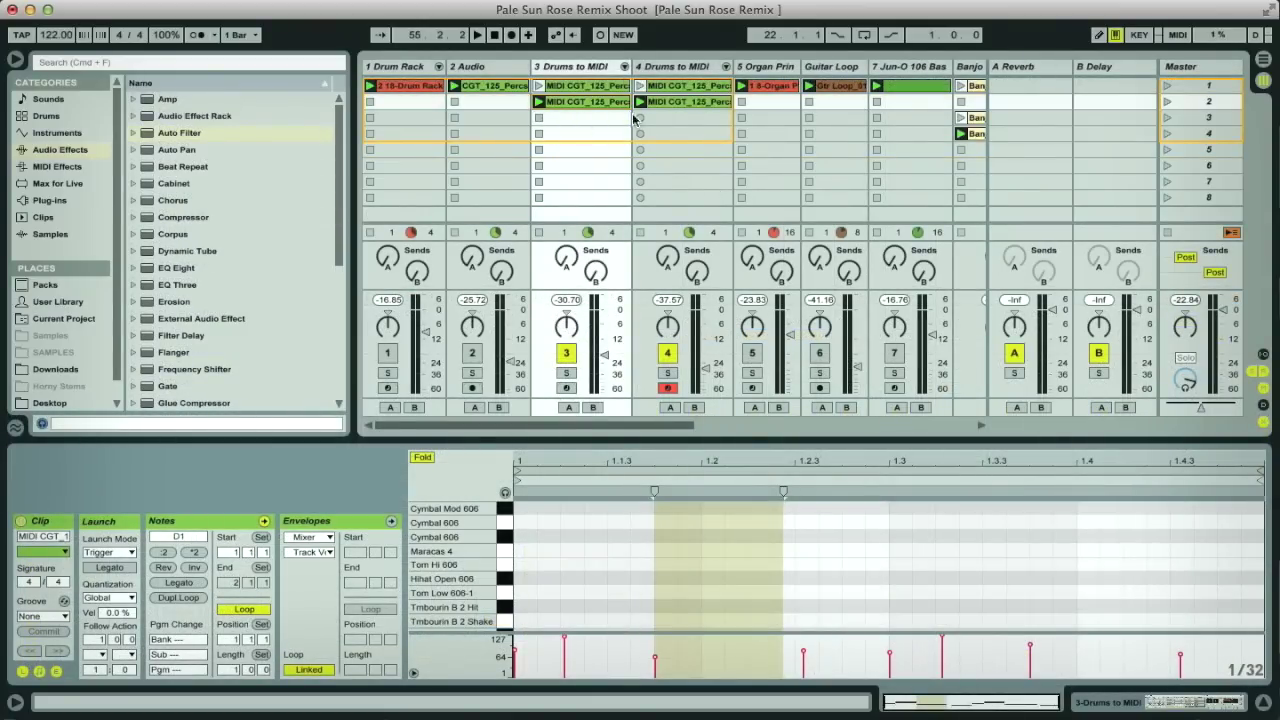
Compare the MIDI notes in the playing clips of tracks 3 and 4 Drums to MIDI, temporarily enlarging the clip view.
left_click(680, 68)
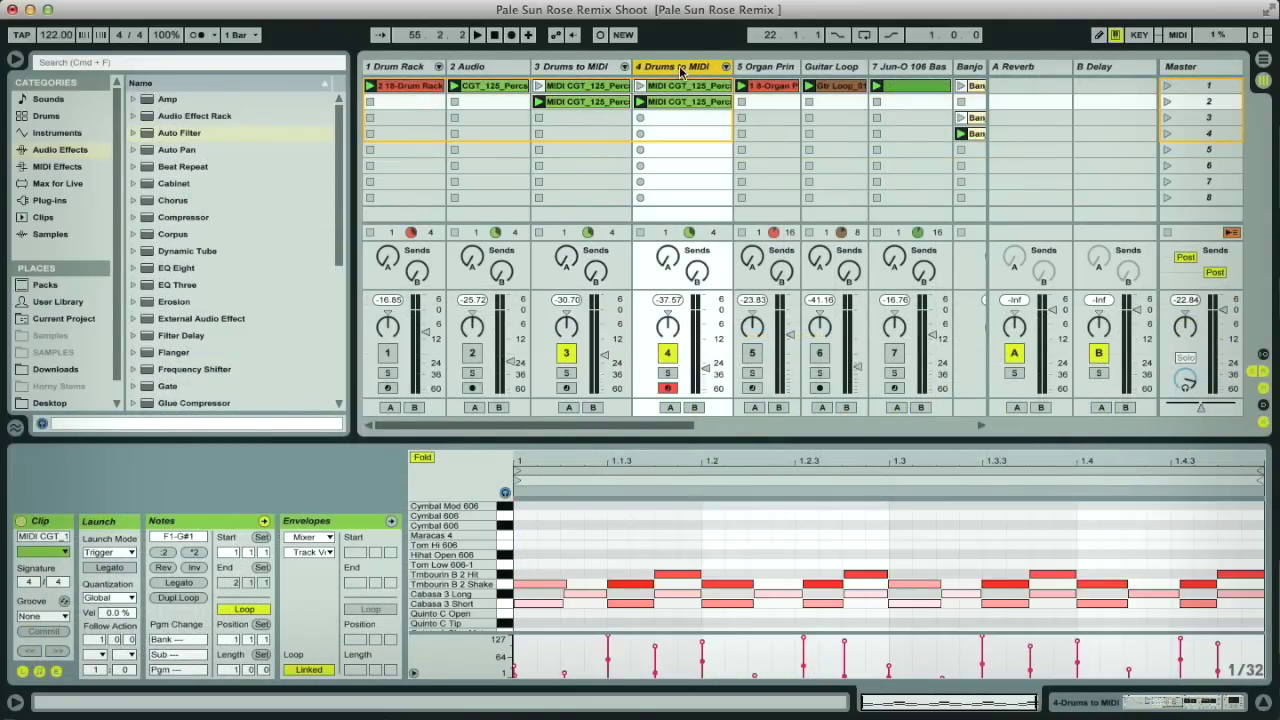
left_click(571, 68)
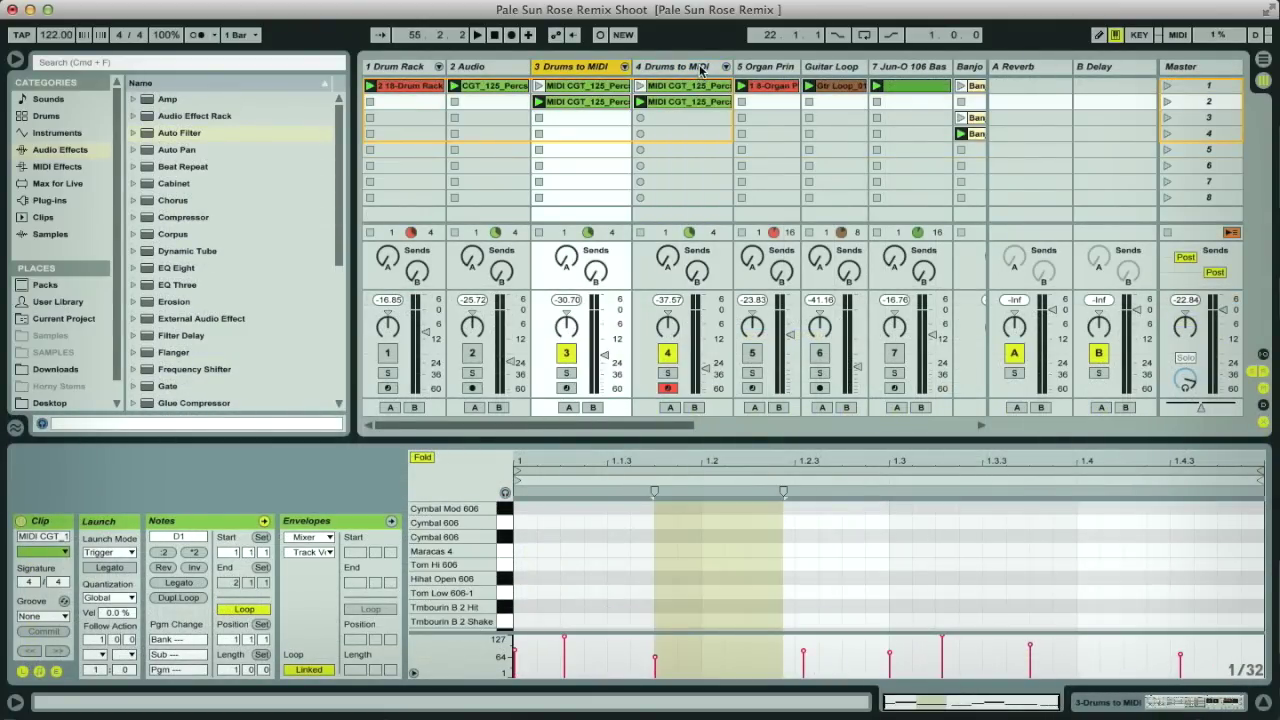
left_click(702, 69)
left_click(551, 70)
double_click(589, 106)
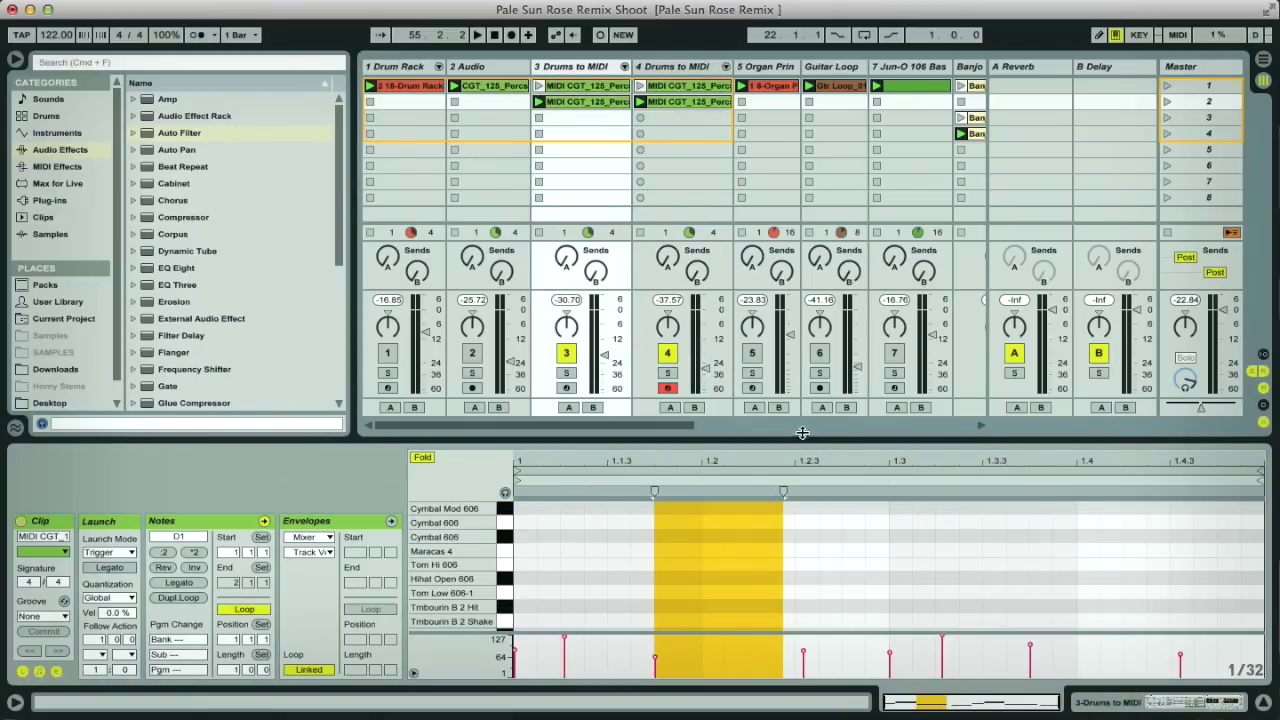
left_click_drag(802, 433, 760, 263)
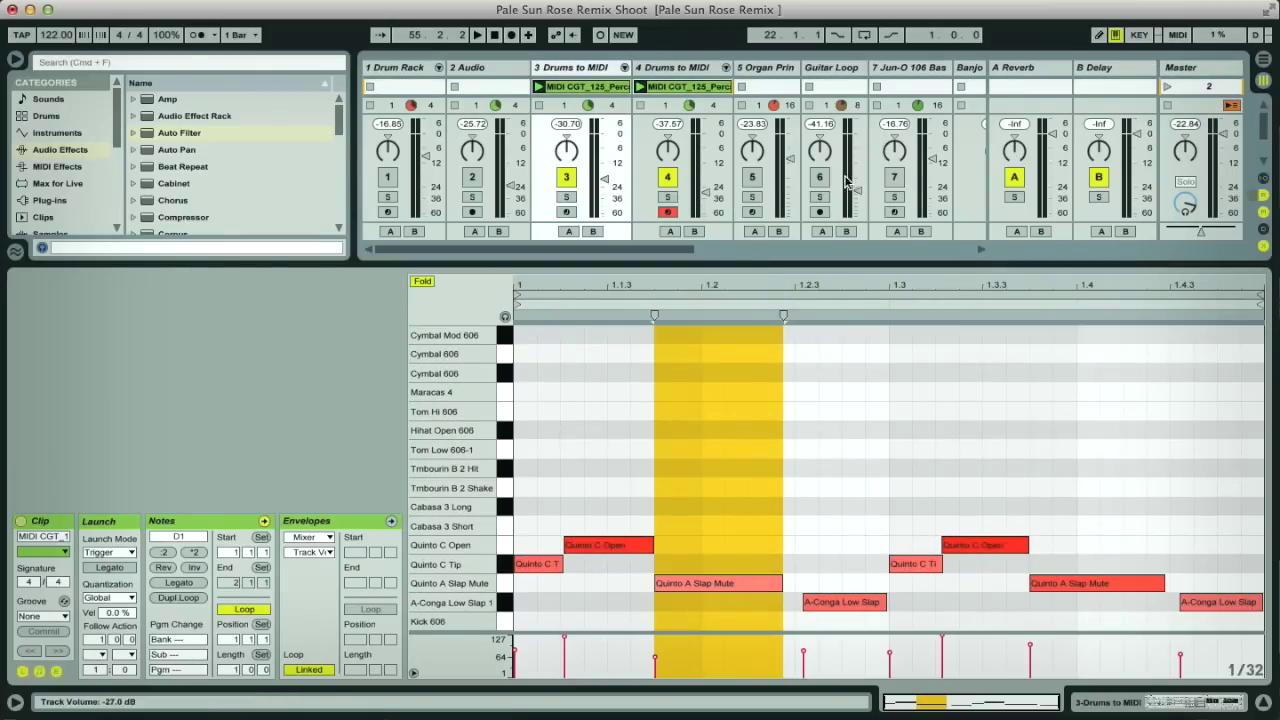
left_click(697, 89)
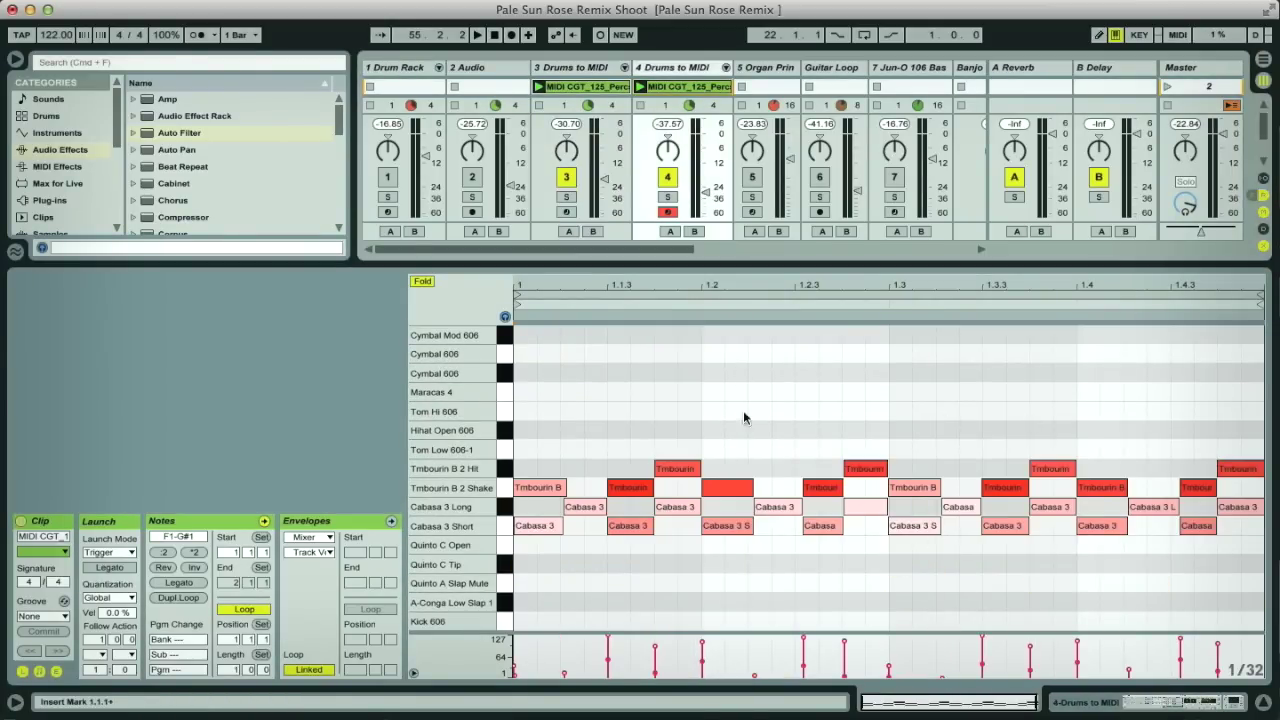
left_click_drag(751, 264, 788, 431)
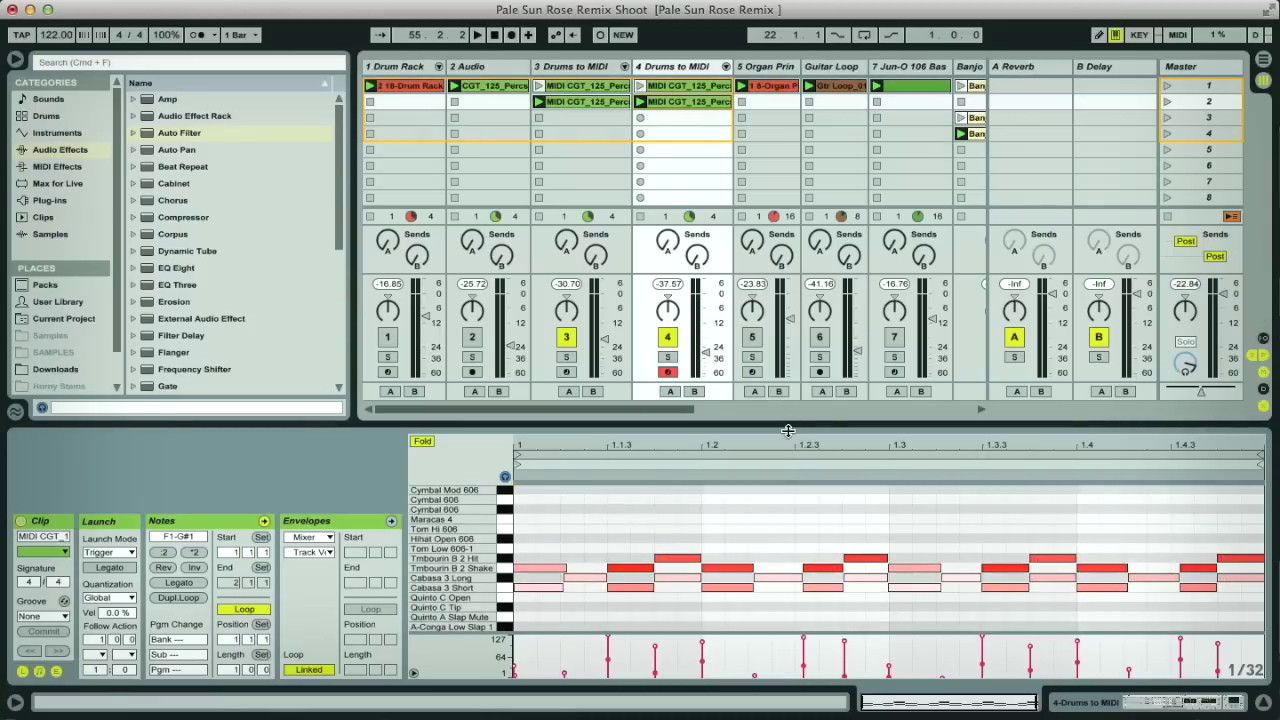
Select the playing clip of track 4 Drums to MIDI and show the Groove Pool.
left_click(604, 104)
left_click(684, 106)
left_click(15, 411)
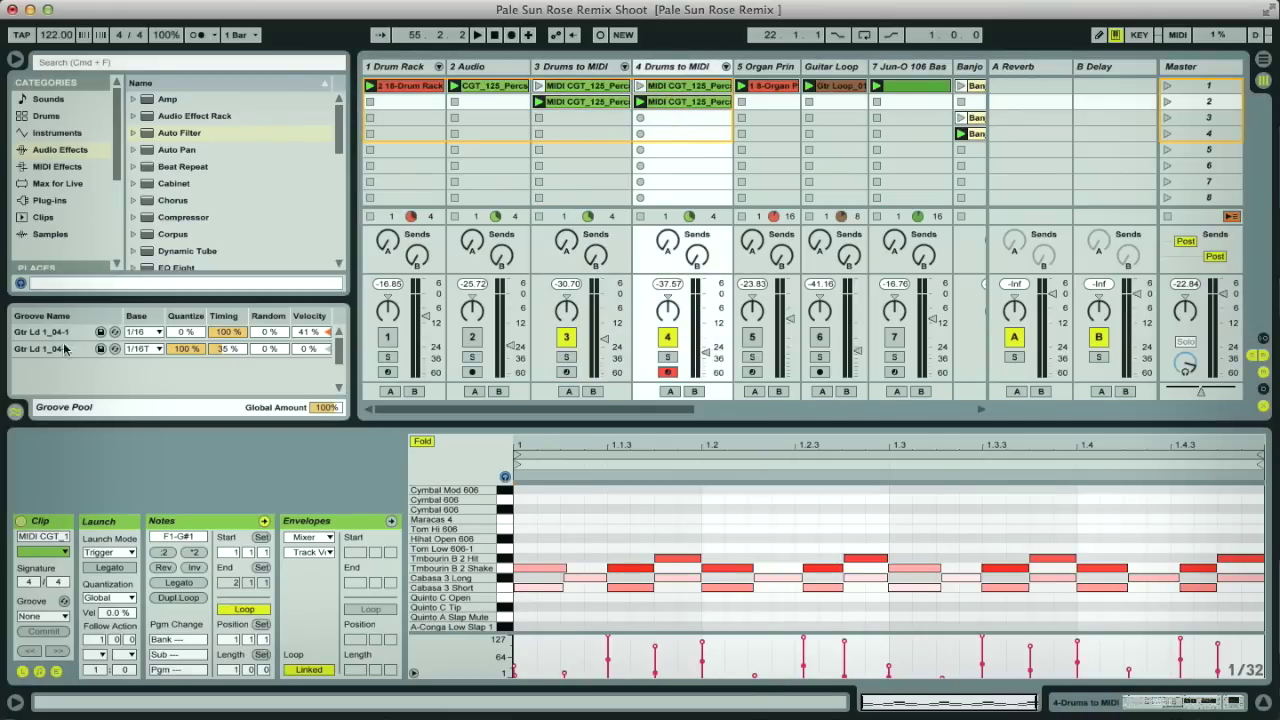
Try the Gtr Ld 1_04-1 groove on track 4's playing clip with that track soloed, stop playback and undo the groove assignment.
left_click(666, 357)
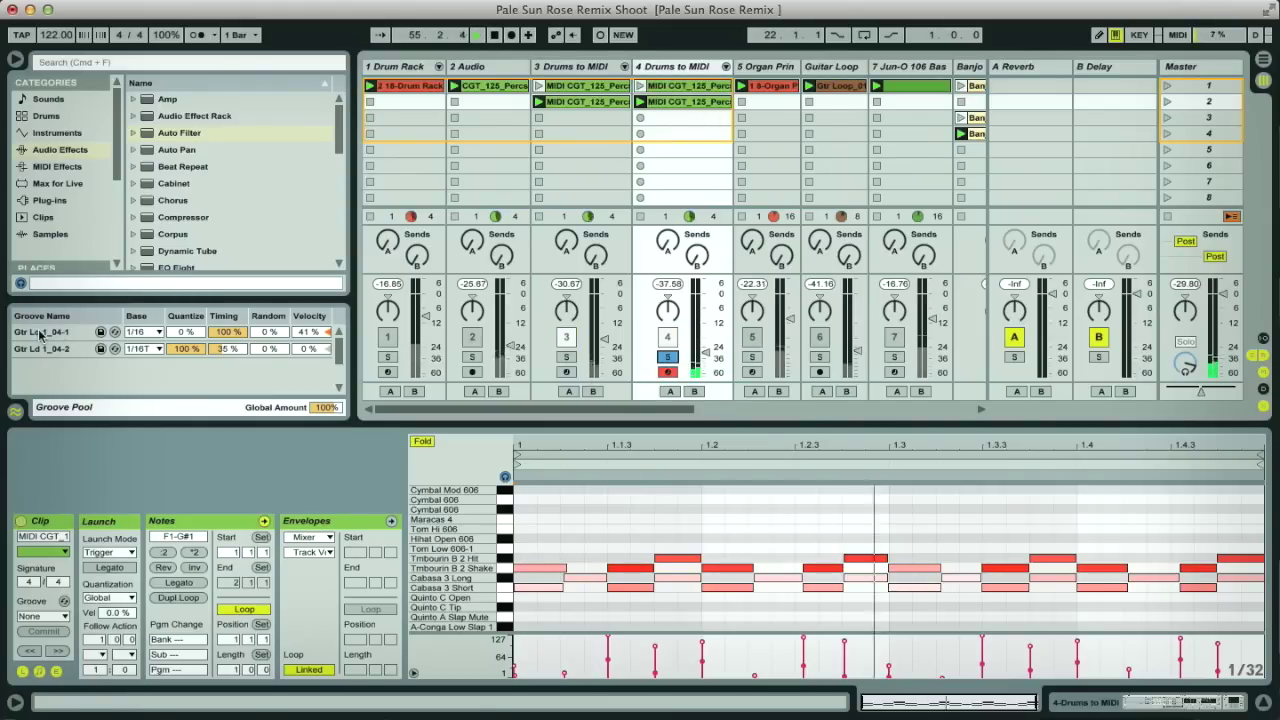
left_click_drag(40, 331, 700, 116)
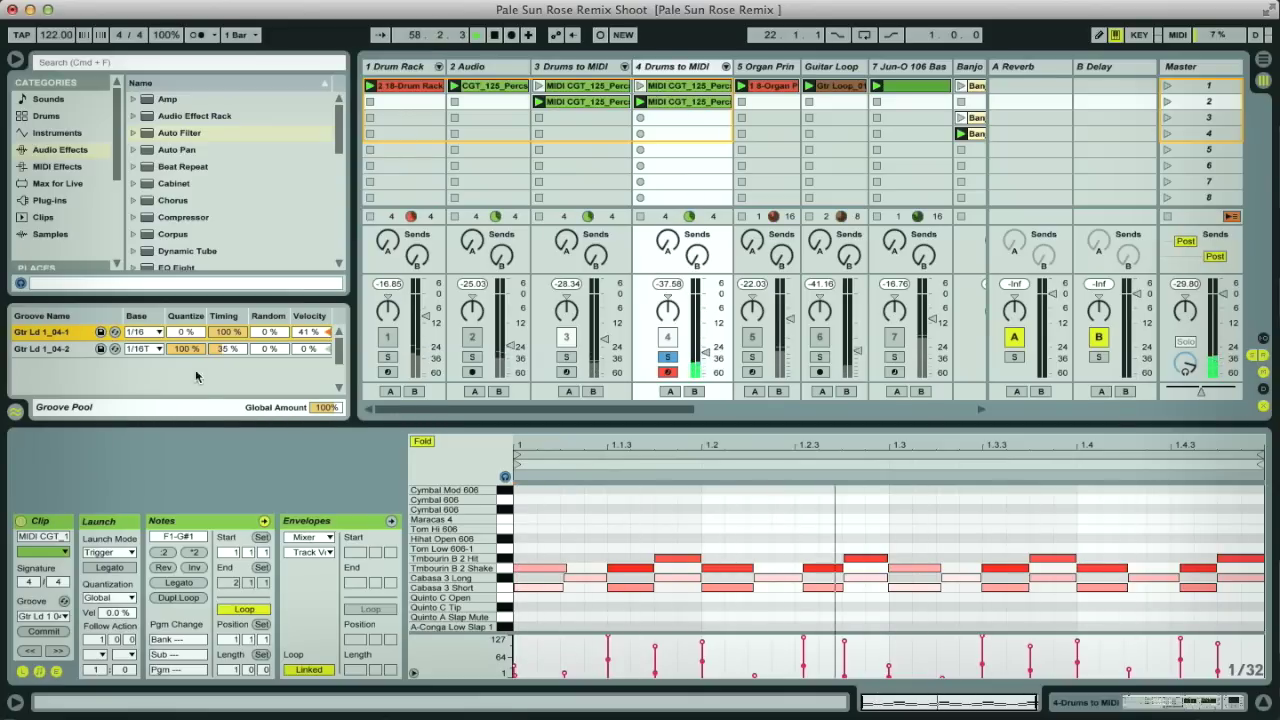
key("space")
key("super+z")
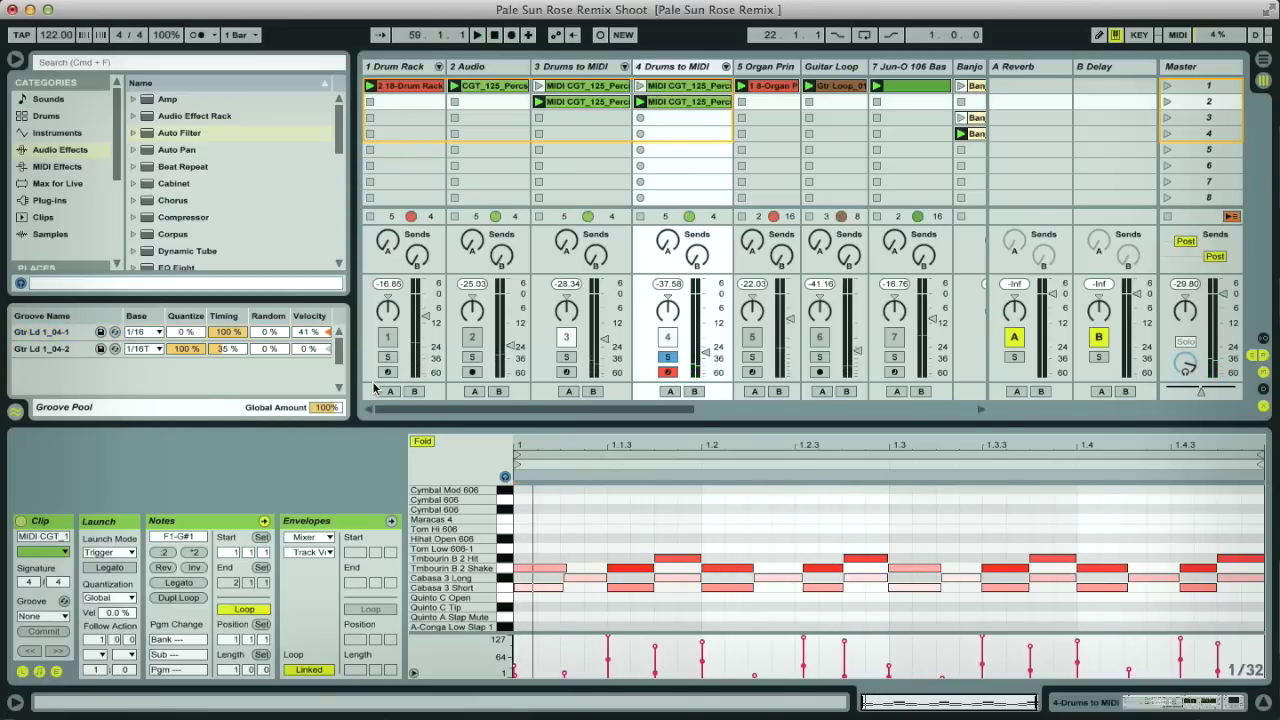
Select the playing clip of track 3 Drums to MIDI and solo that track in place of track 4.
left_click(598, 104)
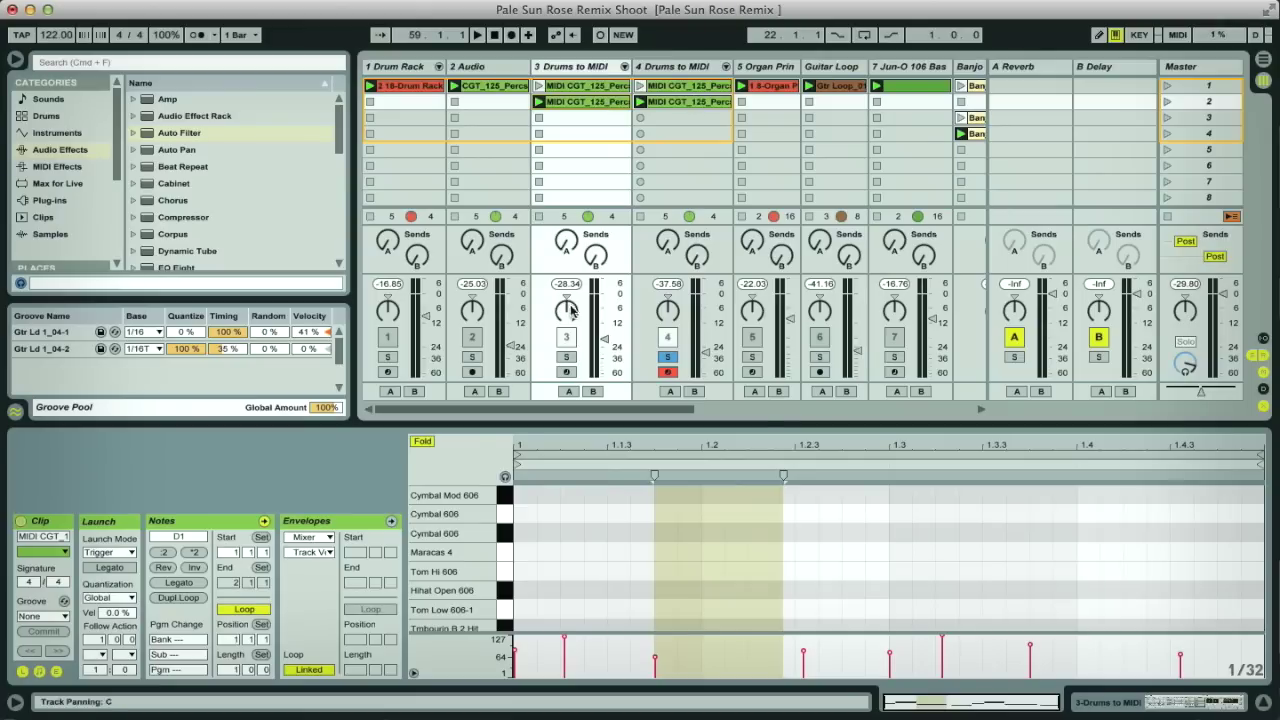
left_click(566, 357)
left_click(667, 357)
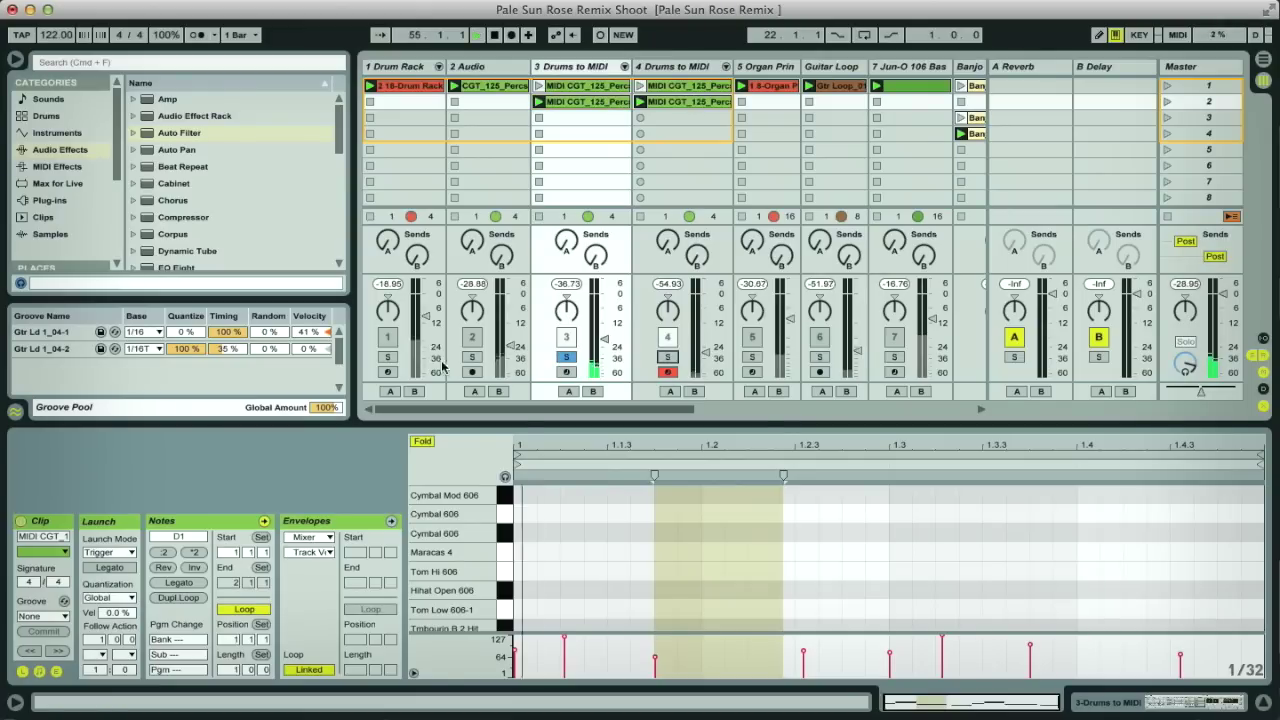
Duplicate the Gtr Ld 1_04-1 groove in the Groove Pool and set the copy's velocity to 0%.
left_click(40, 333)
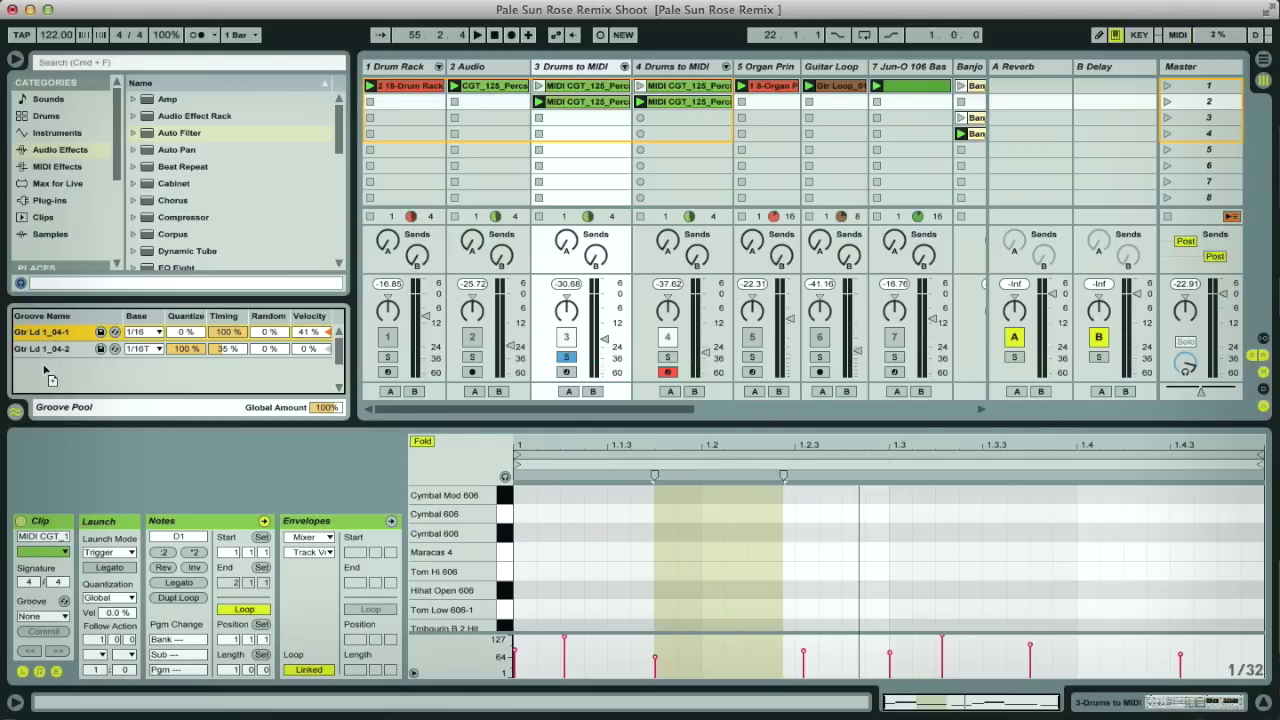
key("super+d")
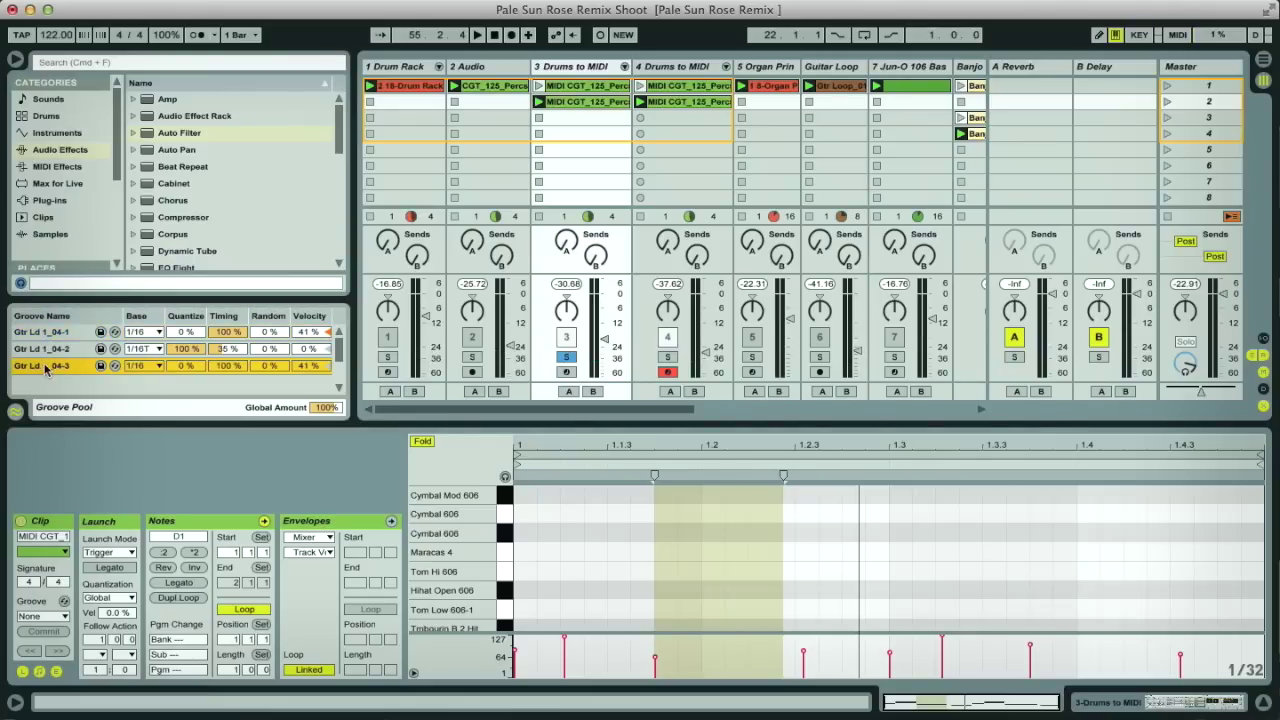
left_click(310, 366)
key("Delete")
Apply the Gtr Ld 1_04-3 groove to track 3's playing clip and play it with tracks 1 and 4 also soloed.
left_click_drag(35, 370, 580, 107)
key("space")
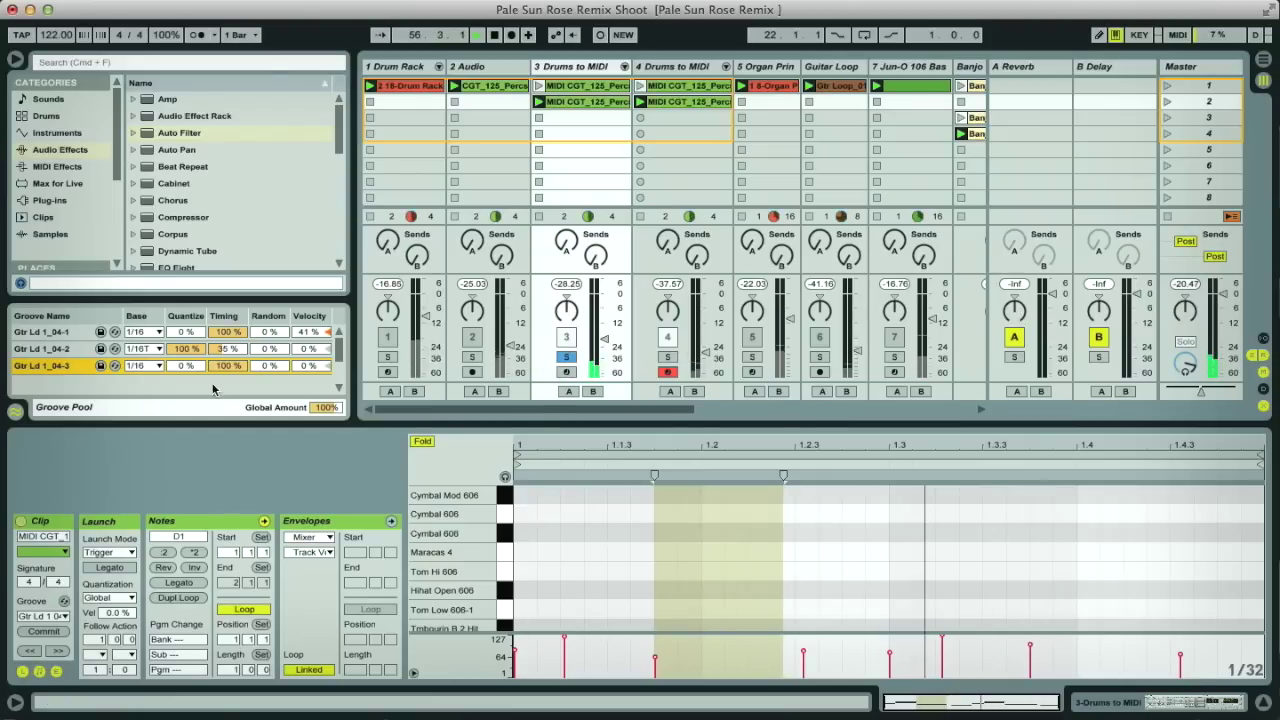
left_click(389, 358, "super")
left_click(669, 358, "super")
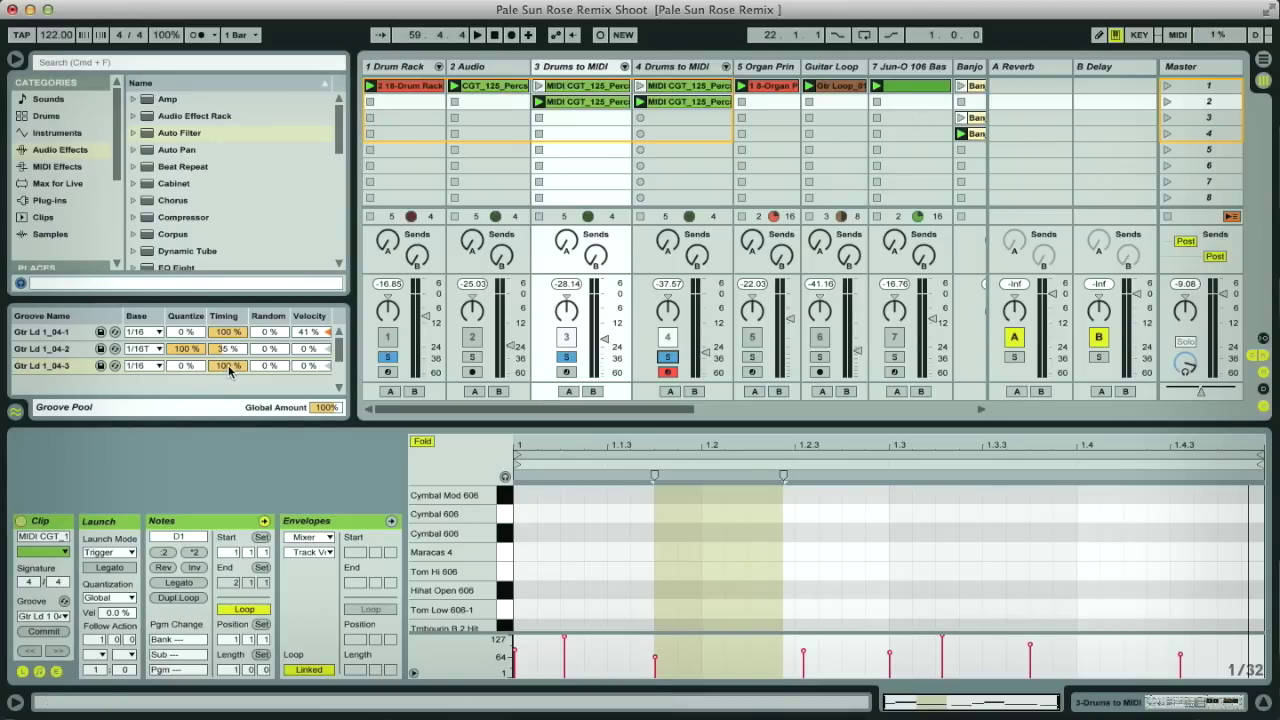
Set the timing of the Gtr Ld 1_04-3 groove to about 48% and slightly lower the volume of track 4 Drums to MIDI.
left_click_drag(229, 370, 229, 382)
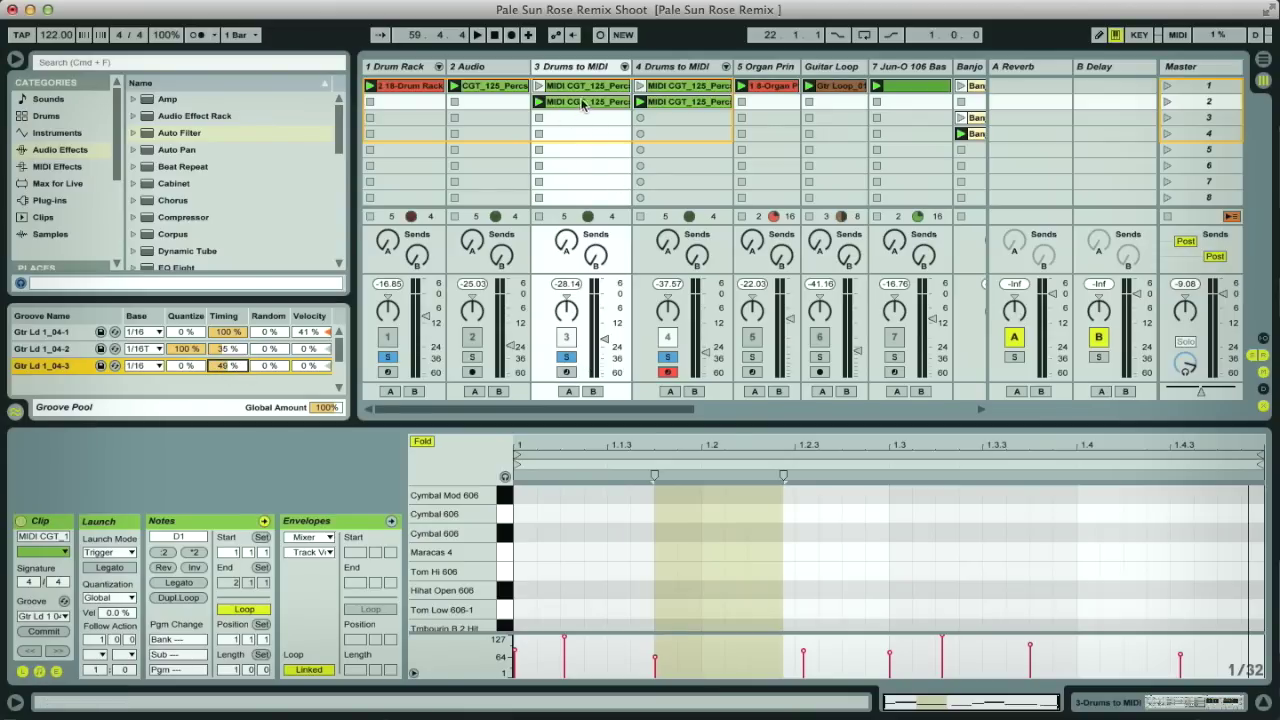
key("space")
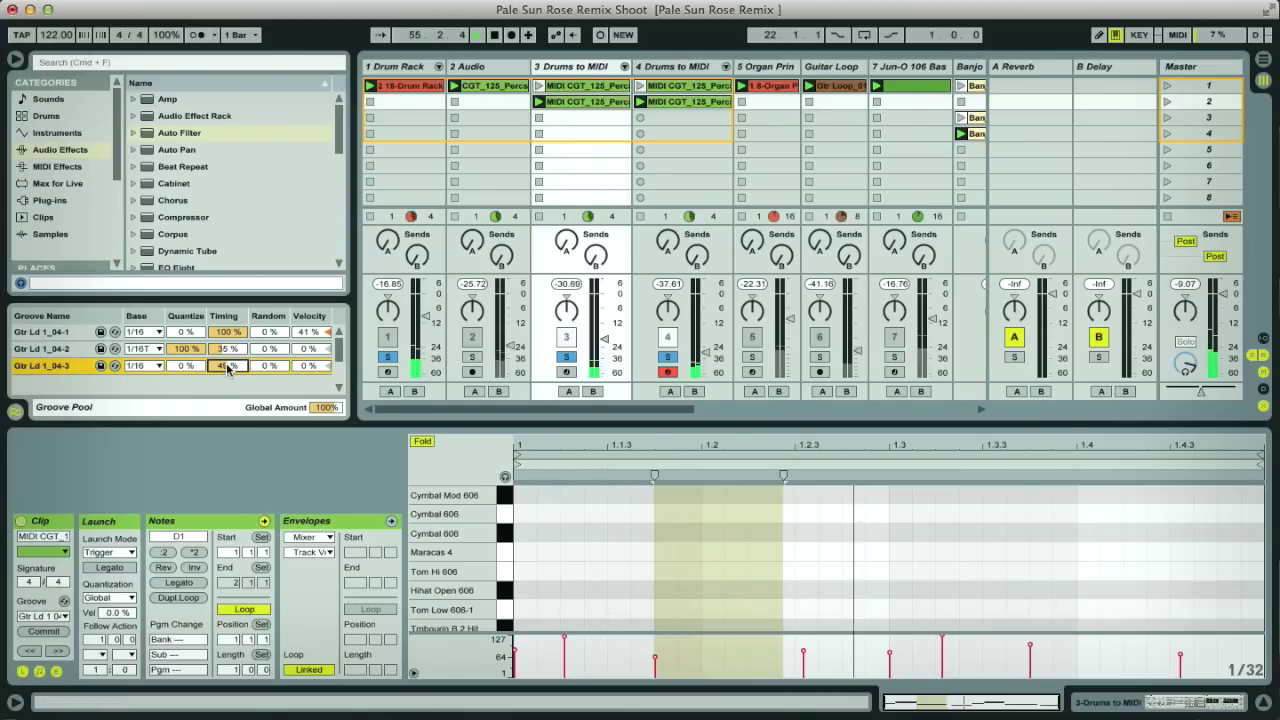
left_click_drag(228, 369, 228, 364)
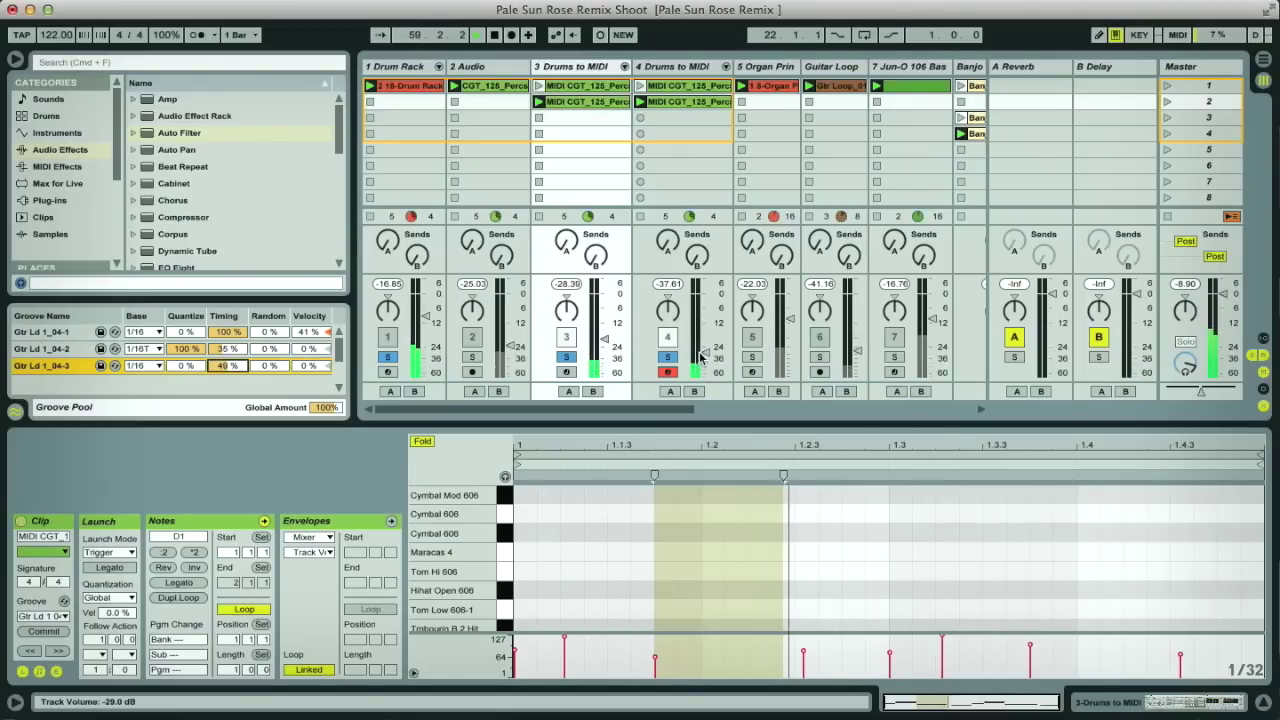
left_click_drag(700, 358, 702, 360)
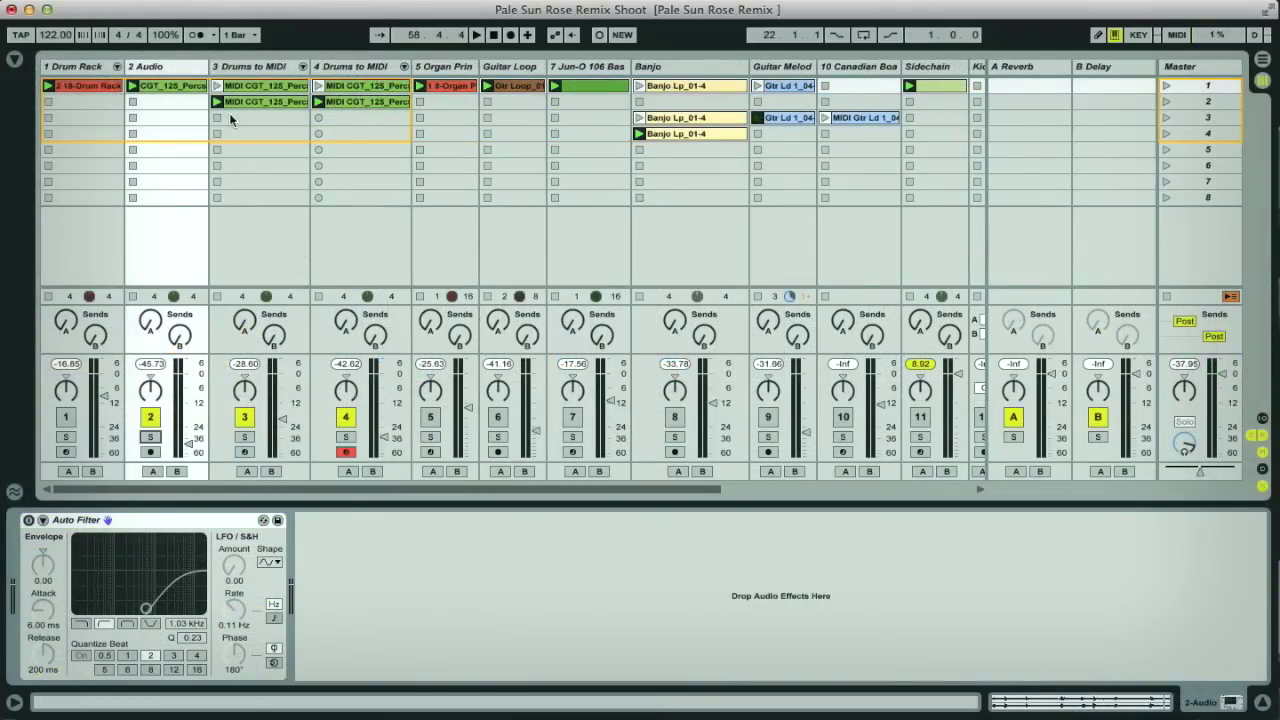
Review the device chains of tracks 3 and 4 Drums to MIDI.
left_click(258, 67)
left_click(340, 67)
left_click(255, 70)
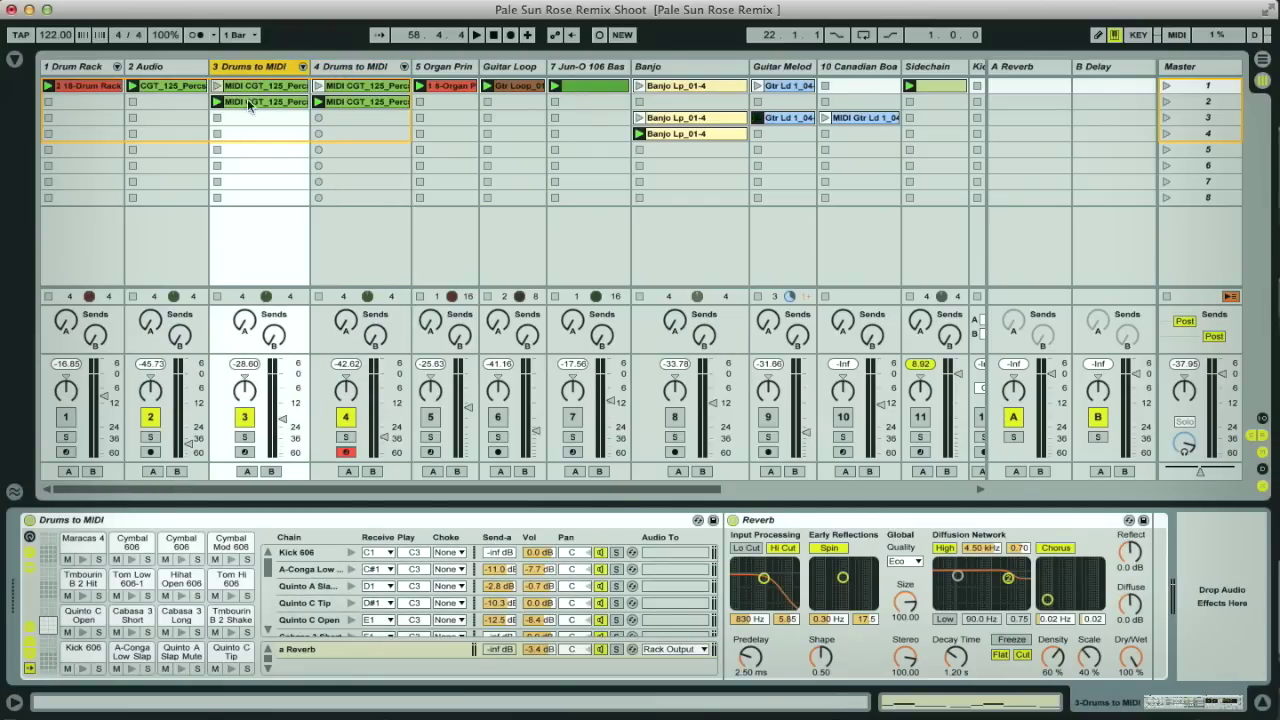
Solo track 2 Audio, start playback and switch on its Auto Filter.
left_click(173, 66)
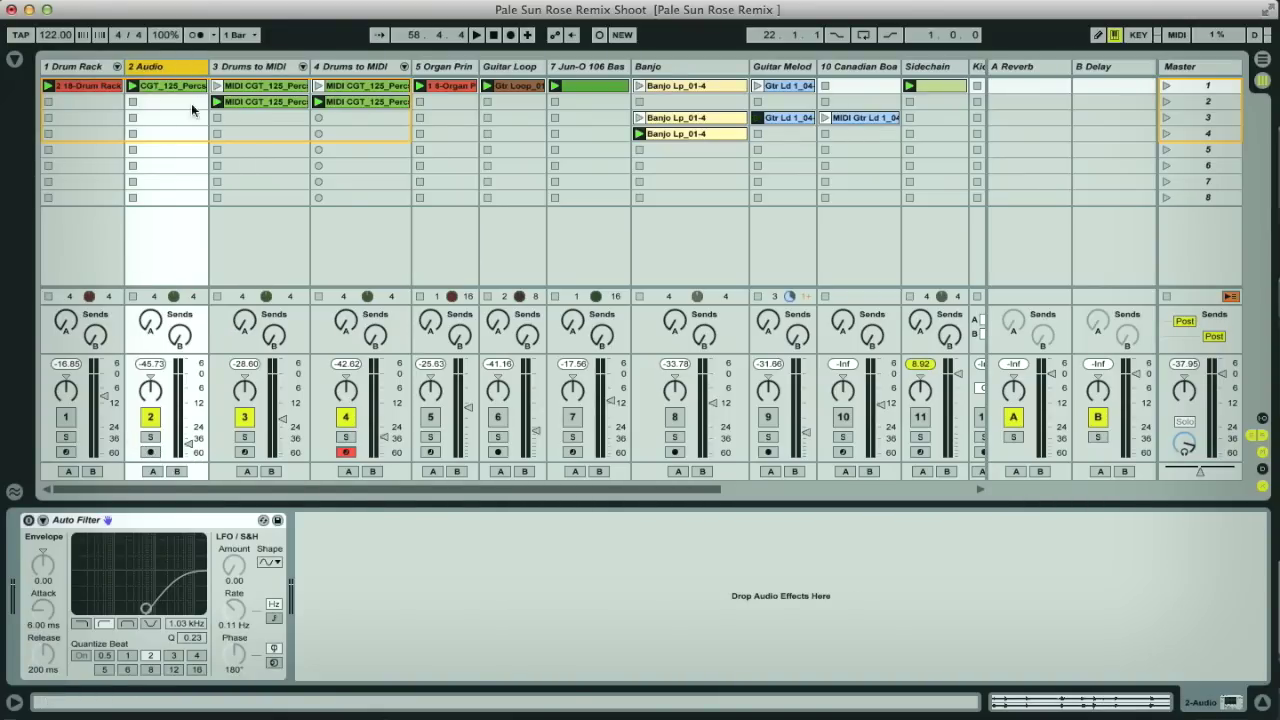
left_click(153, 437)
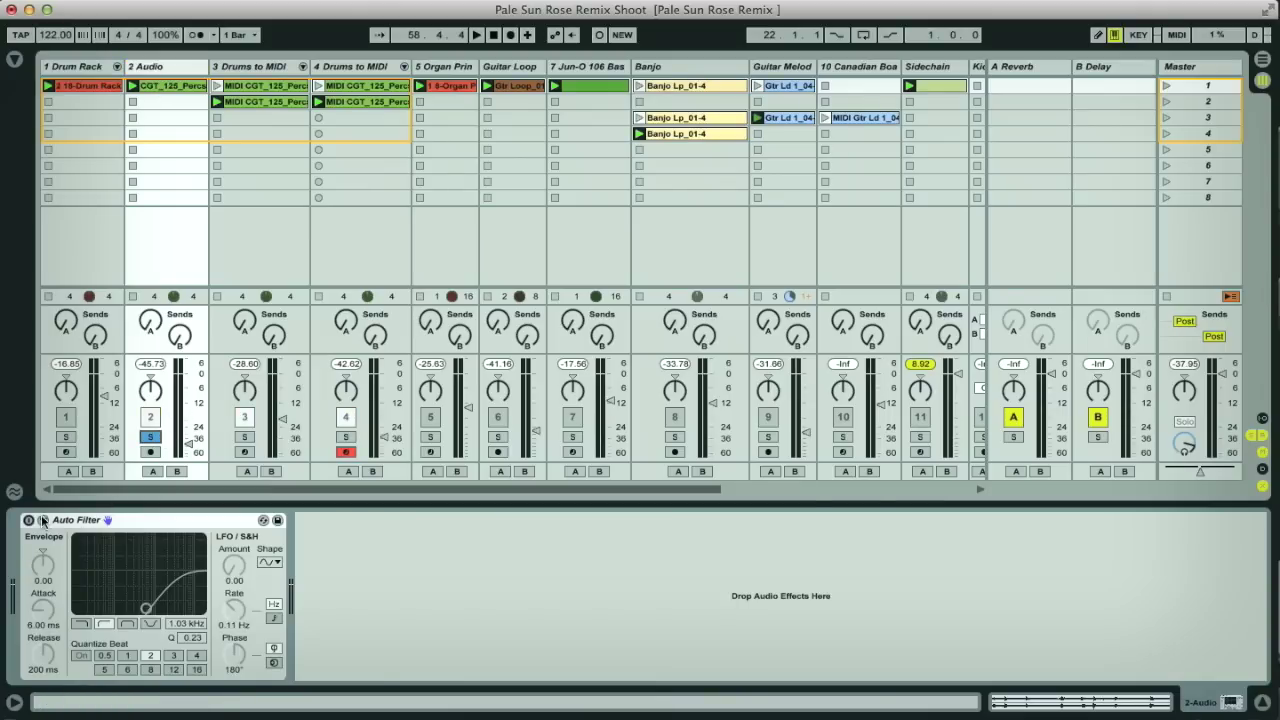
key("space")
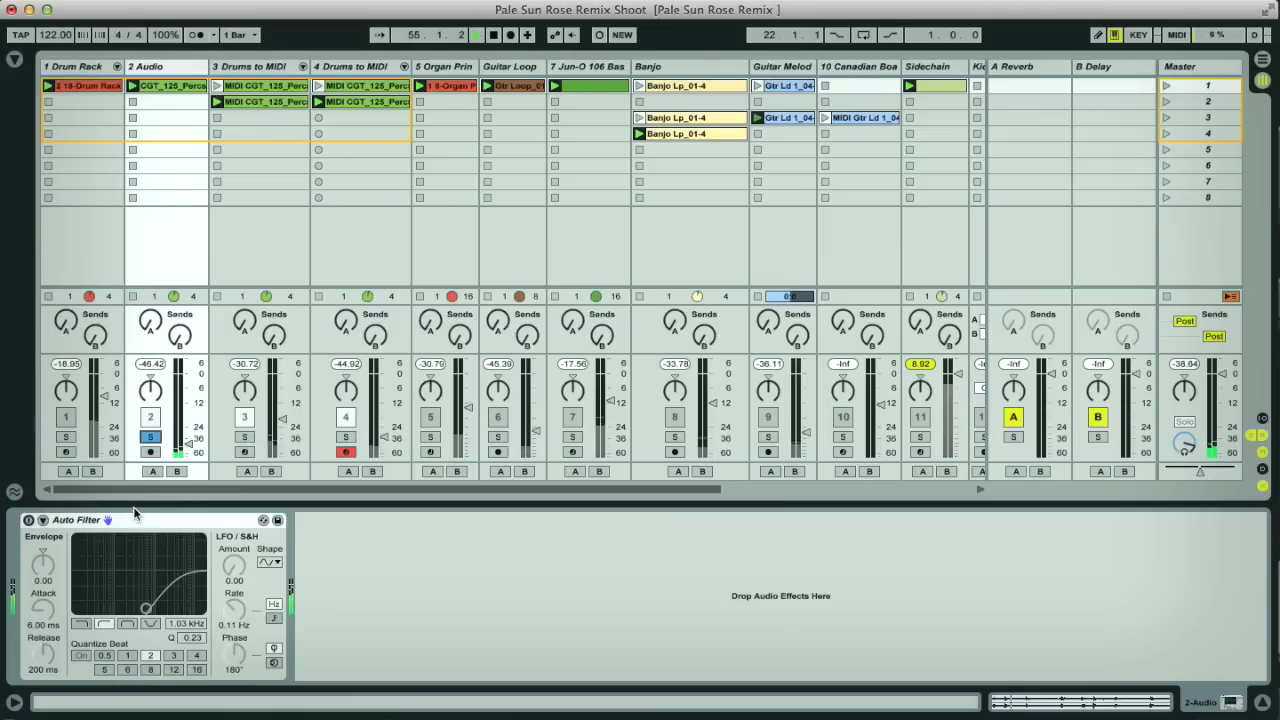
left_click(28, 521)
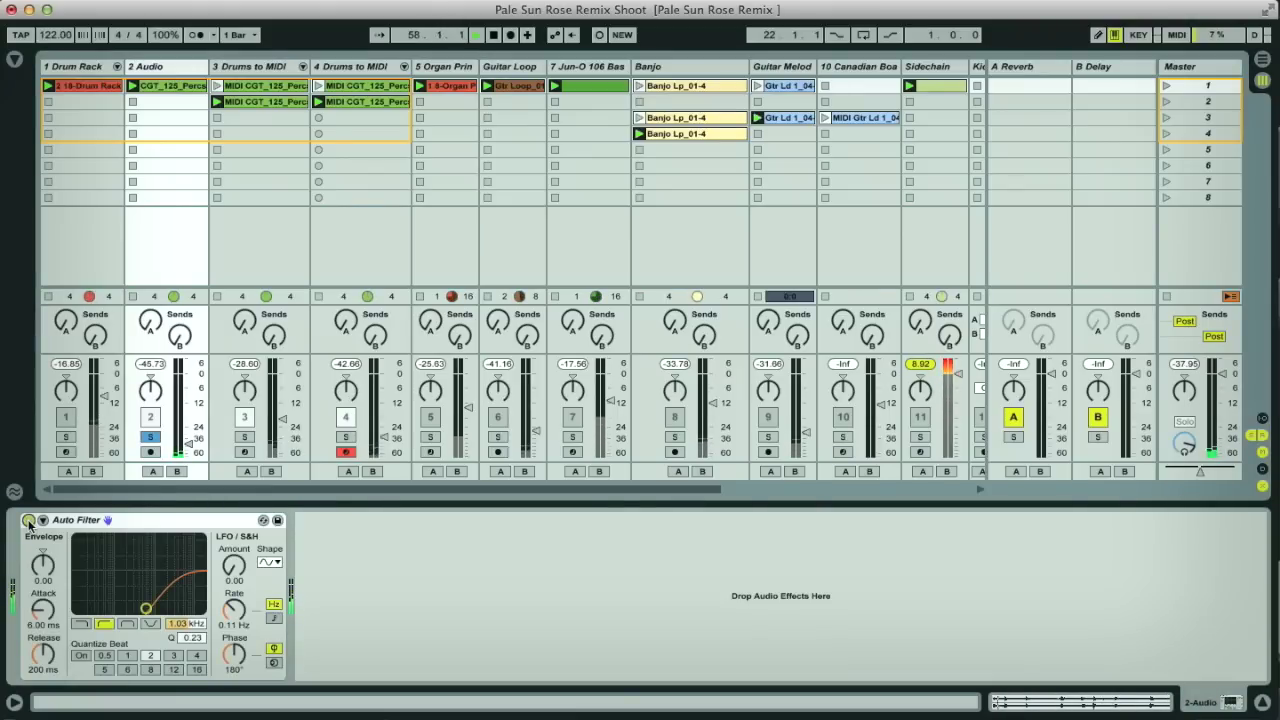
Add both Drums to MIDI tracks and the Drum Rack track to the solo, toggling the Audio track's solo to compare the mix.
left_click(244, 437)
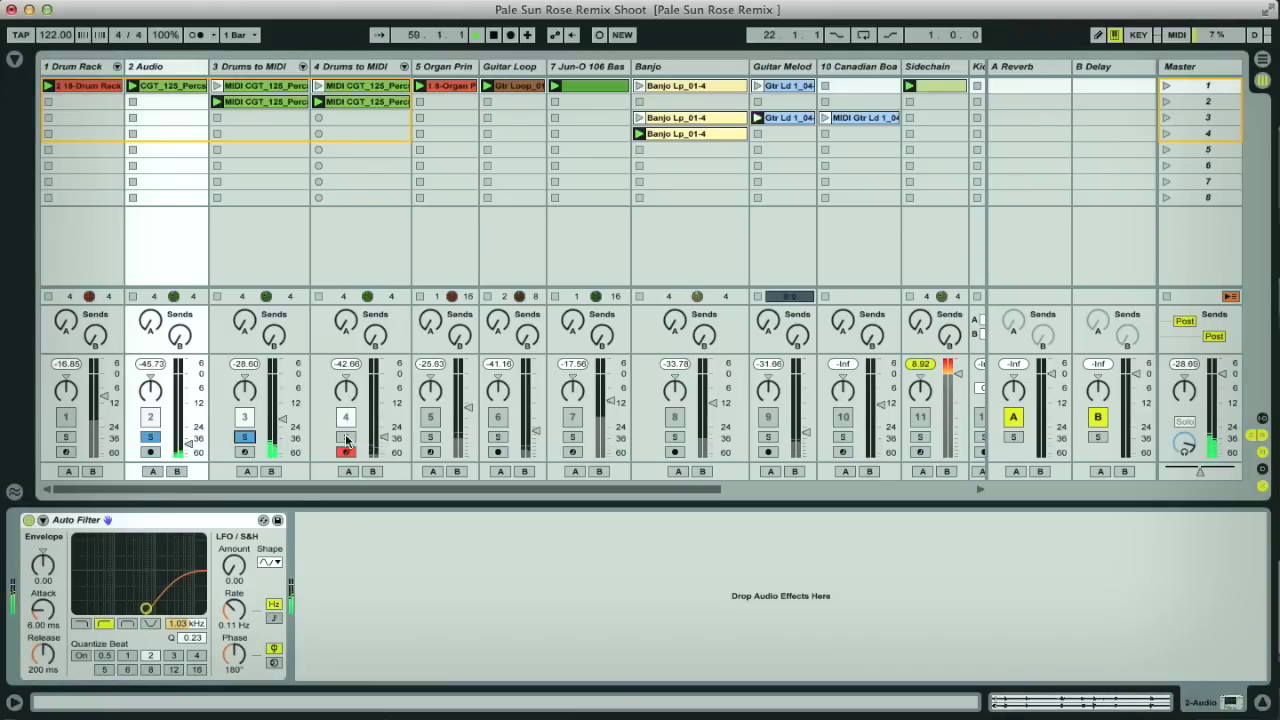
left_click(349, 437)
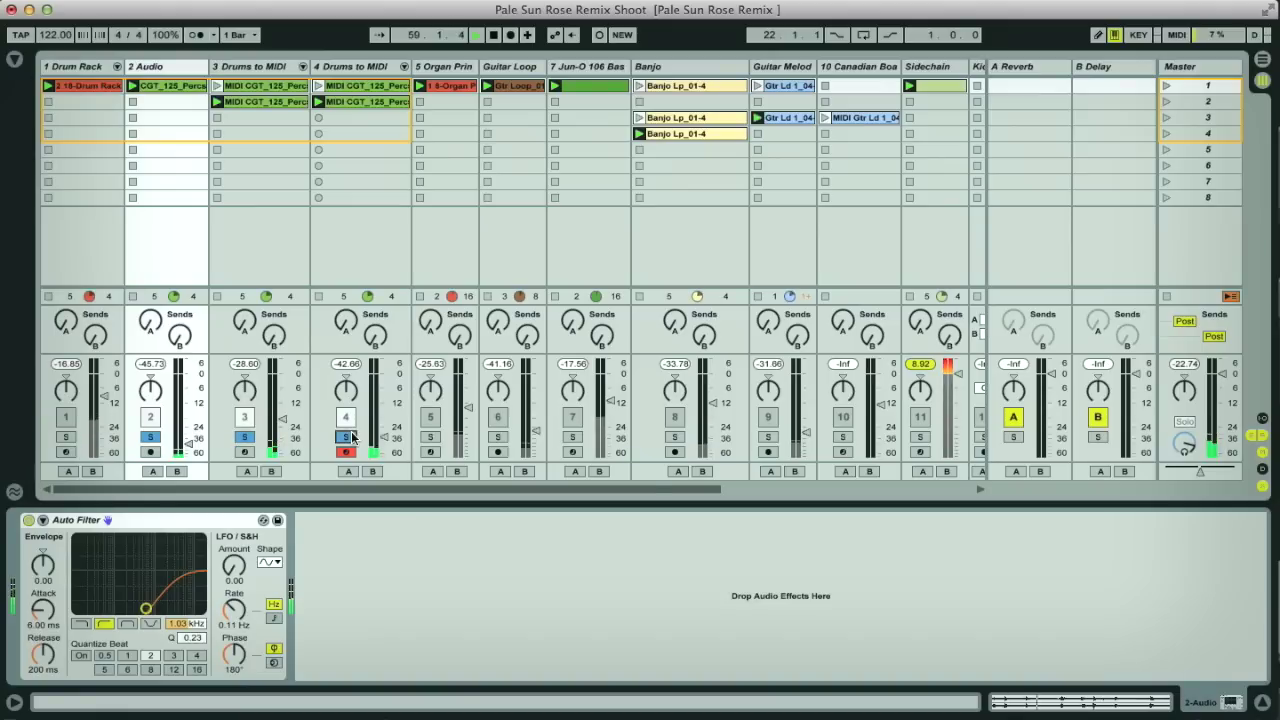
left_click(148, 439)
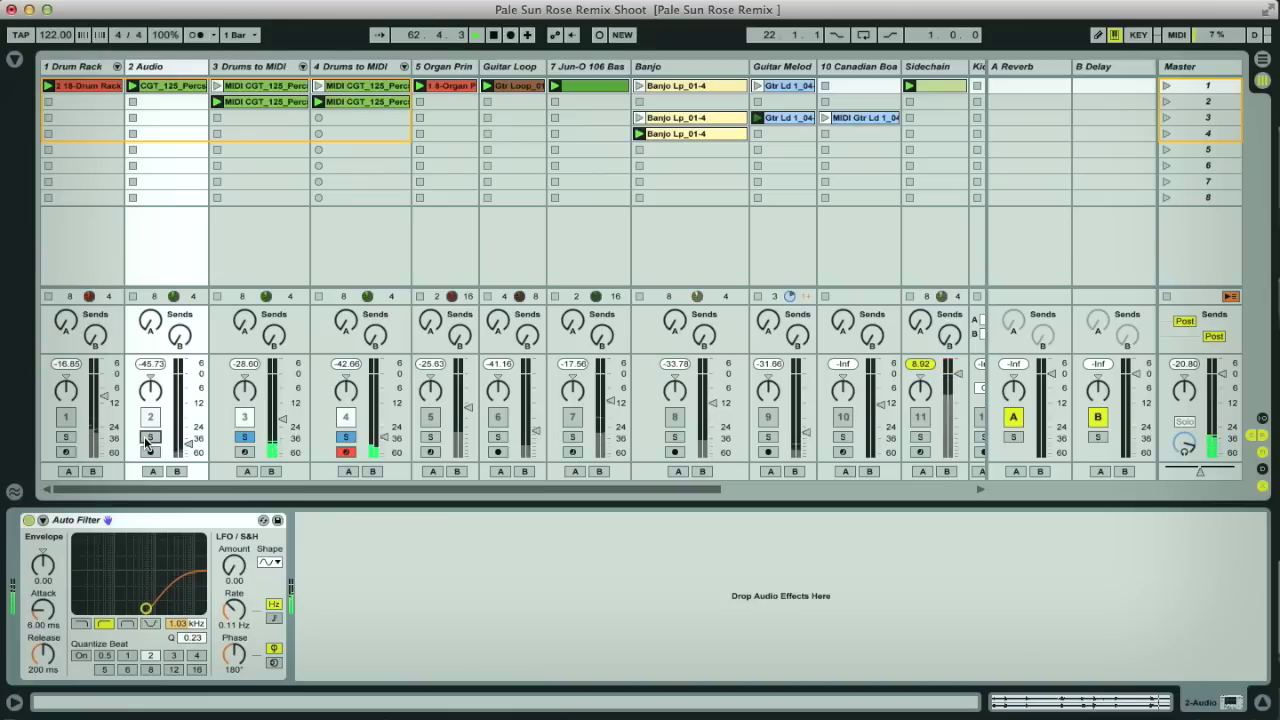
left_click(148, 439)
left_click(65, 437)
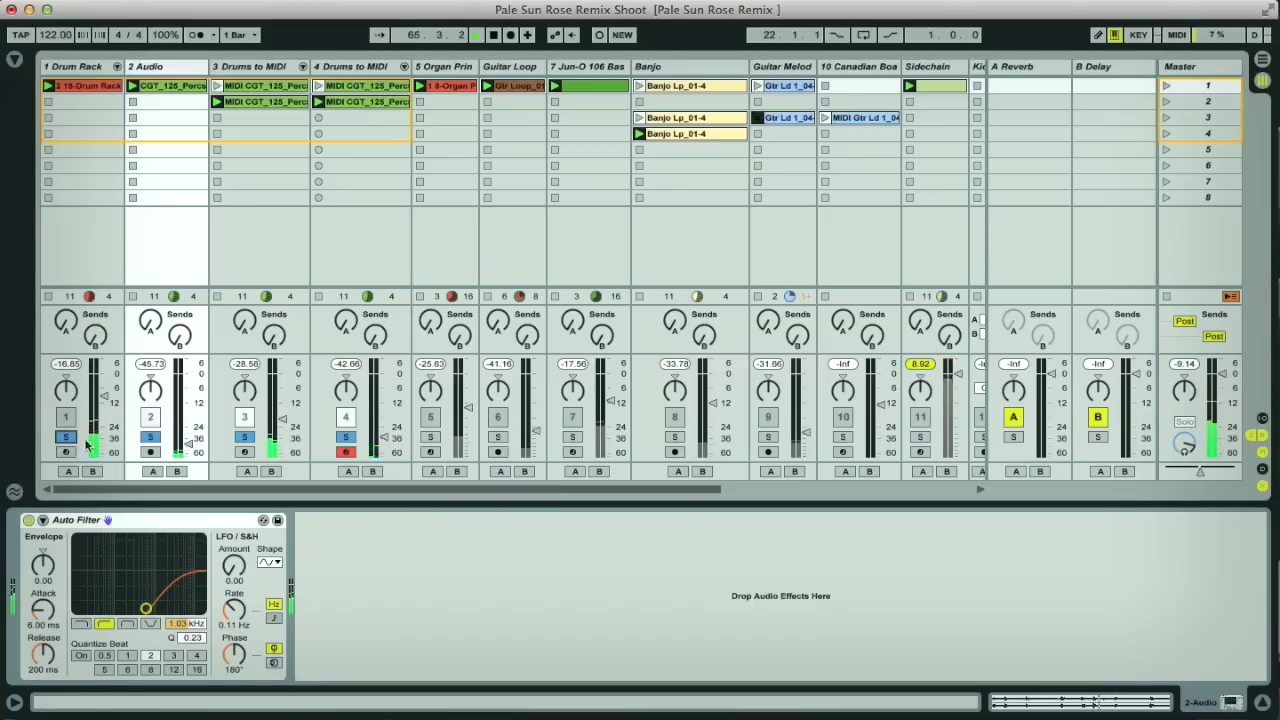
left_click(150, 437)
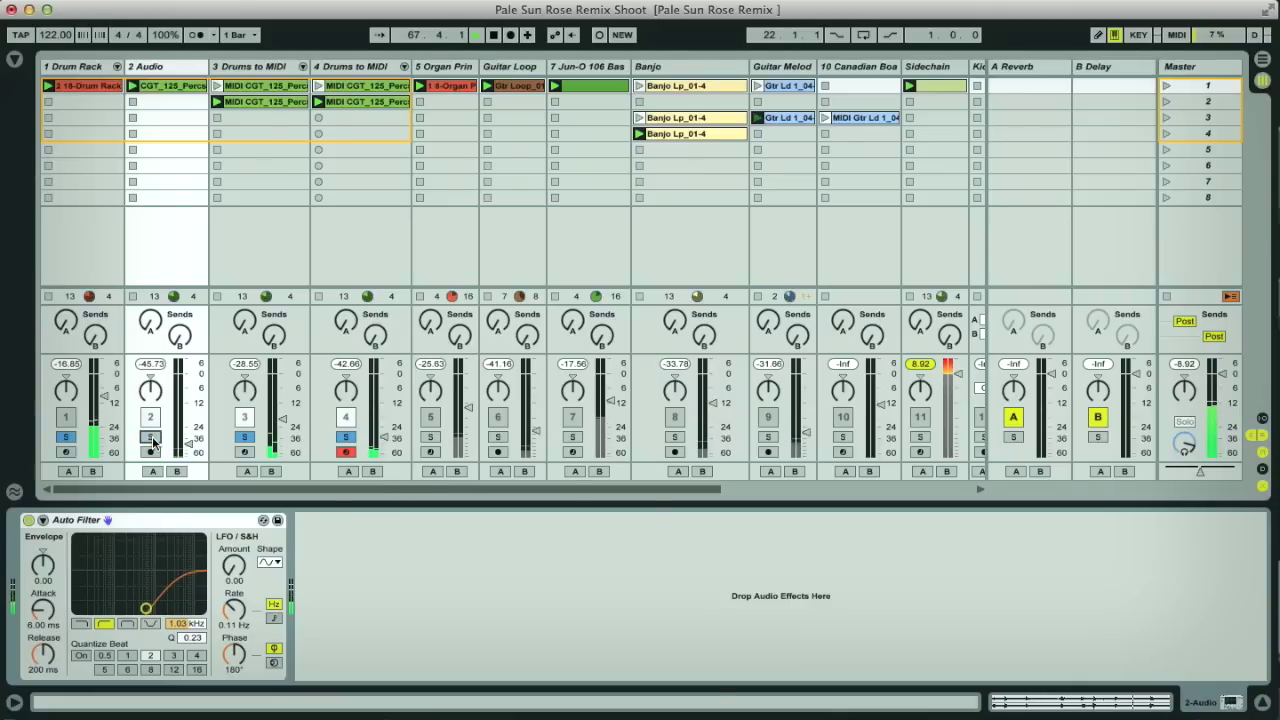
left_click(151, 438)
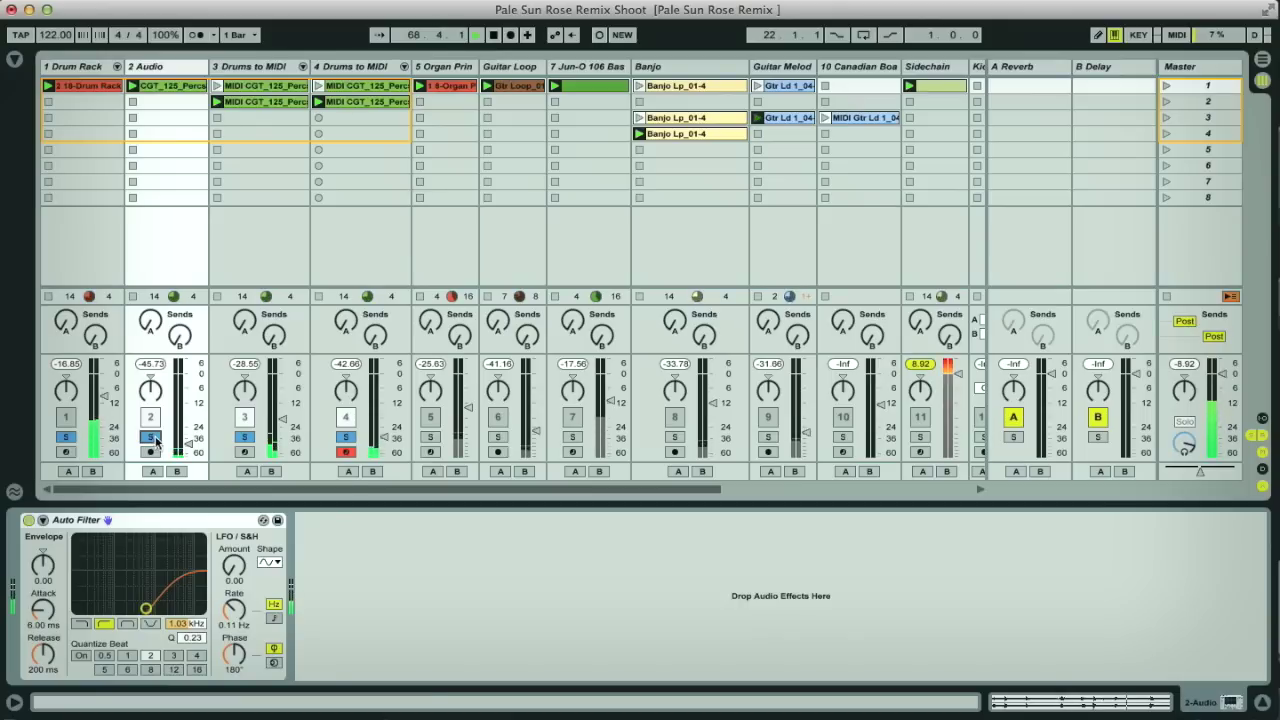